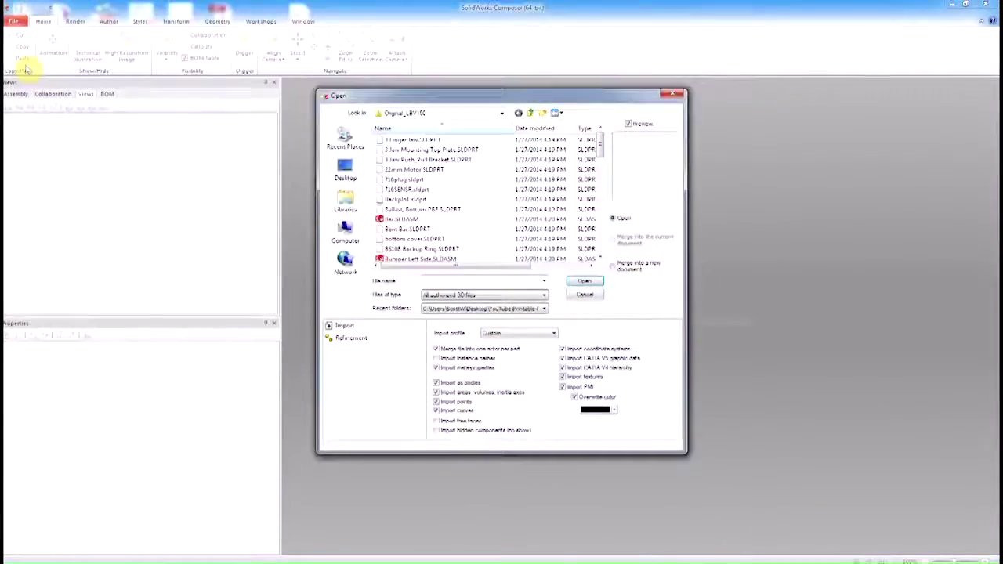
Import the SolidWorks assembly Seabotix LBV150.SLDASM, merged into a new document.
click(509, 295)
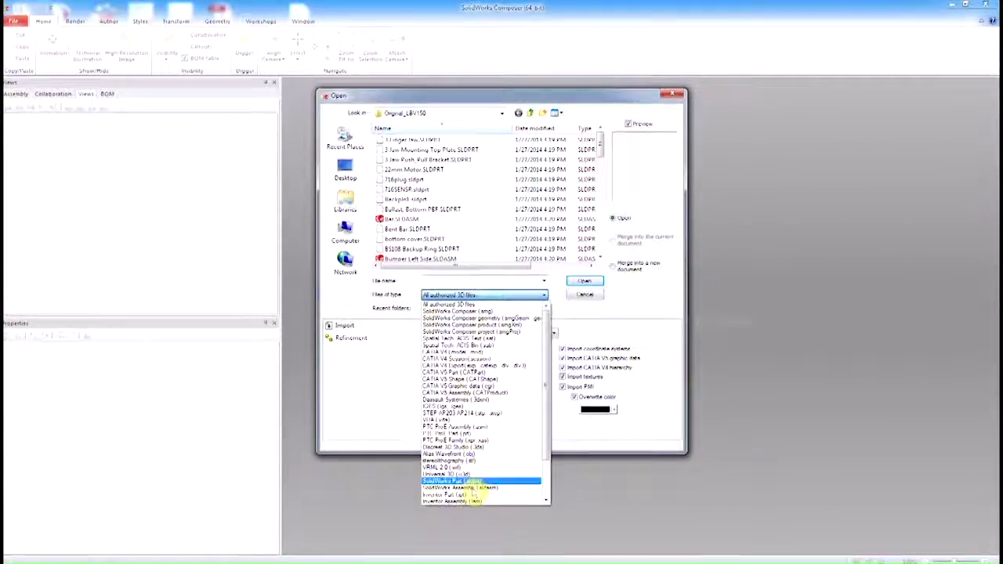
click(470, 488)
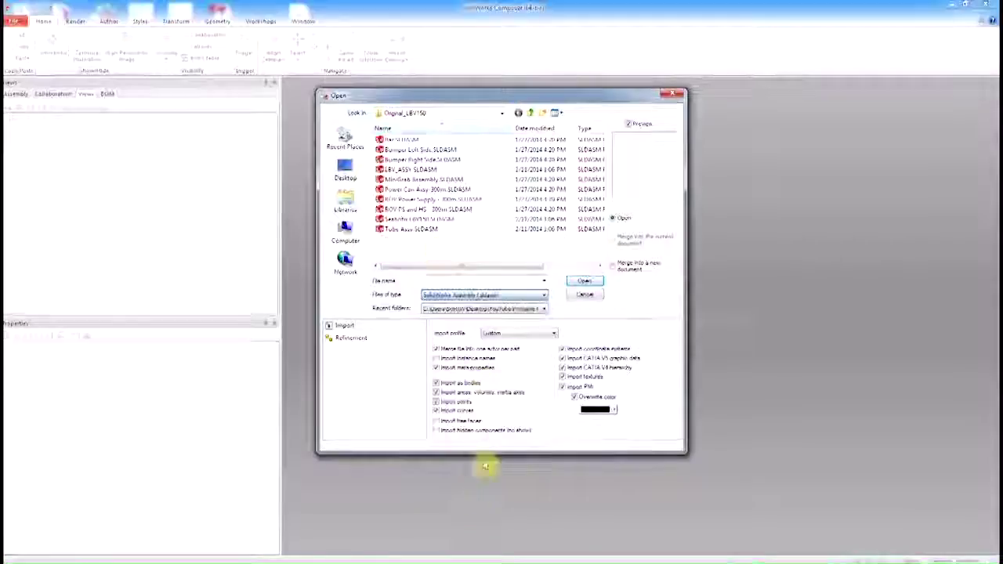
click(420, 220)
click(625, 267)
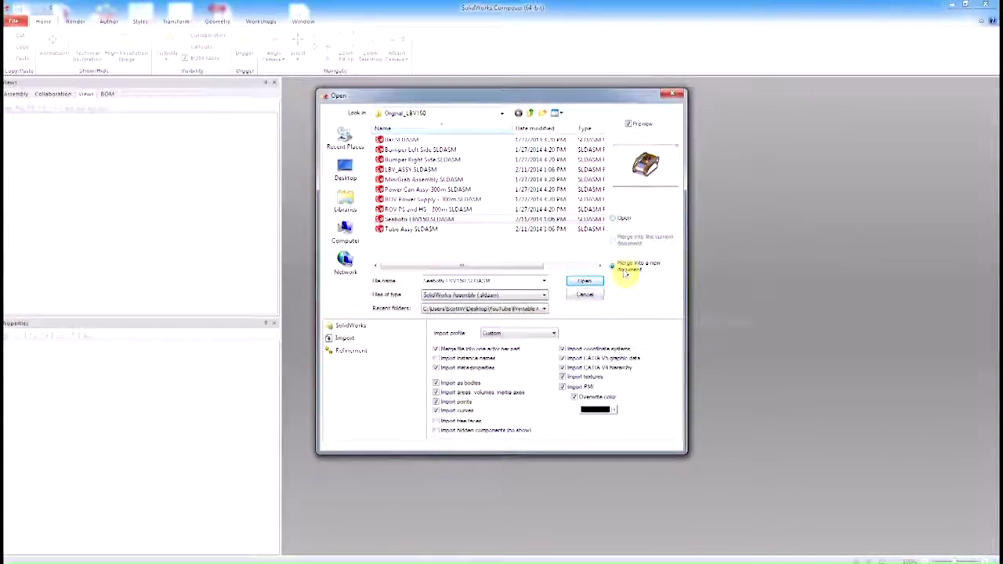
click(586, 281)
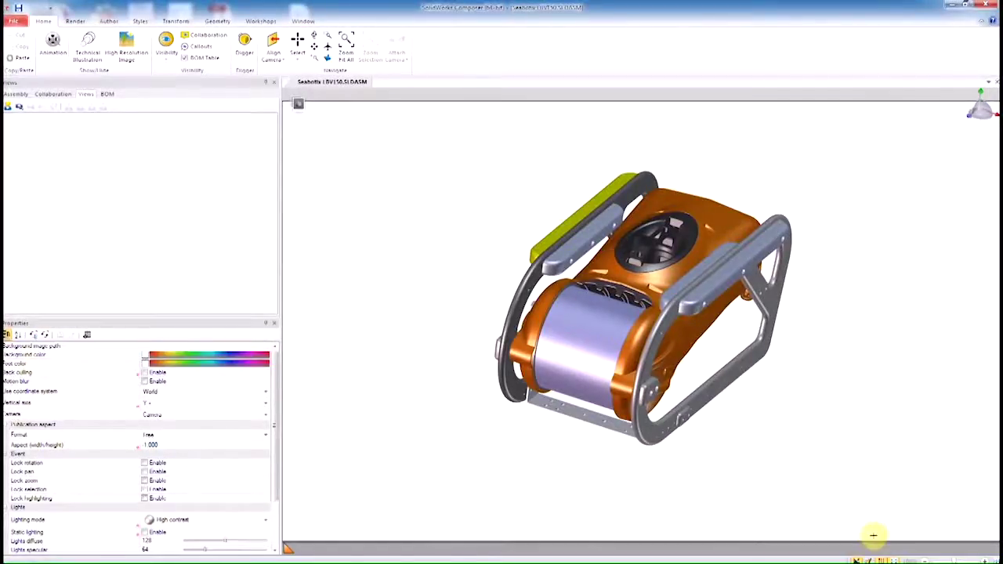
Toggle the camera's perspective mode and capture a new view of the enlarged assembly.
click(868, 560)
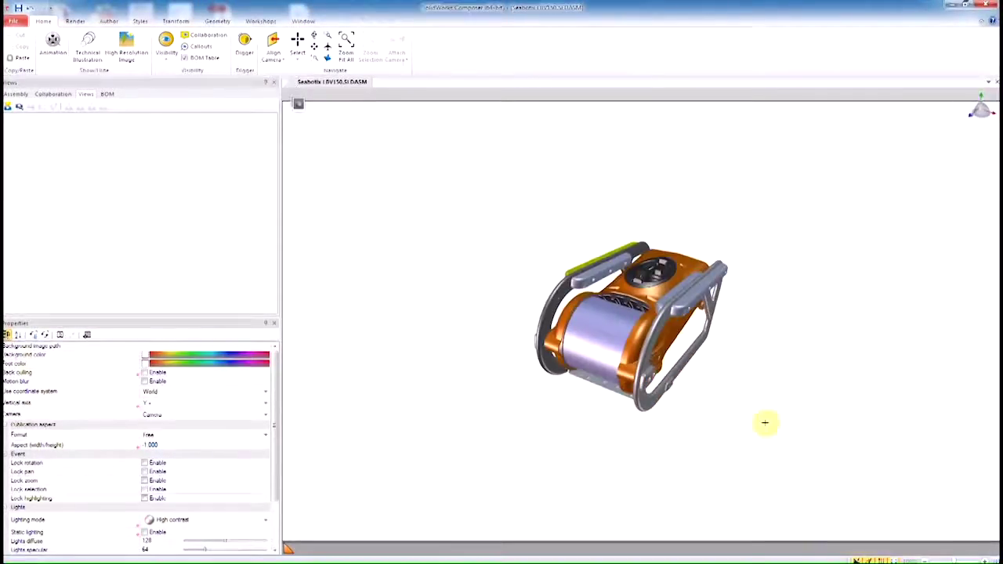
scroll(651, 333, up, 5)
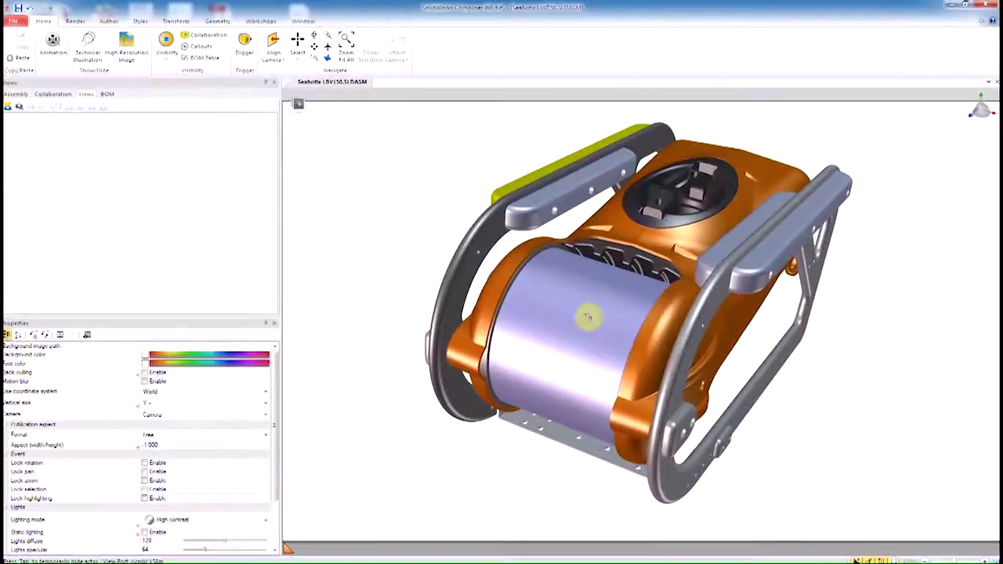
click(8, 107)
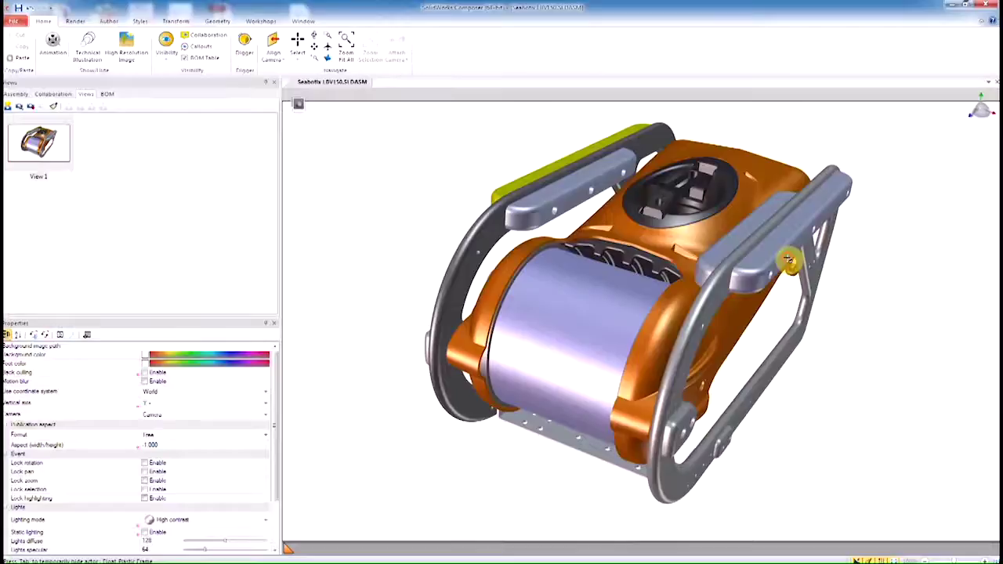
Give the right bumper's outer float the opposite float's yellow-green color and set the acrylic view port's opacity to 72.
click(793, 247)
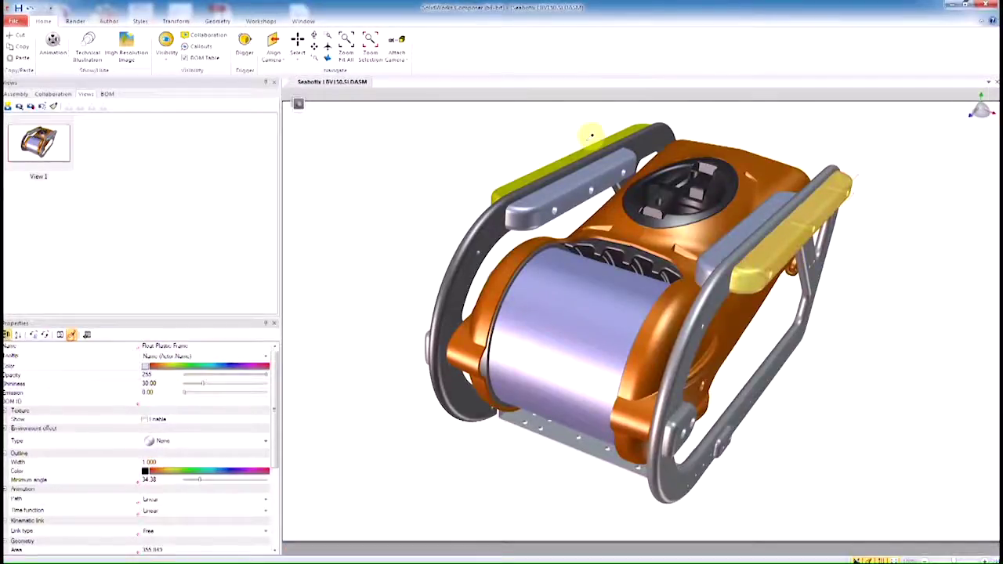
click(468, 151)
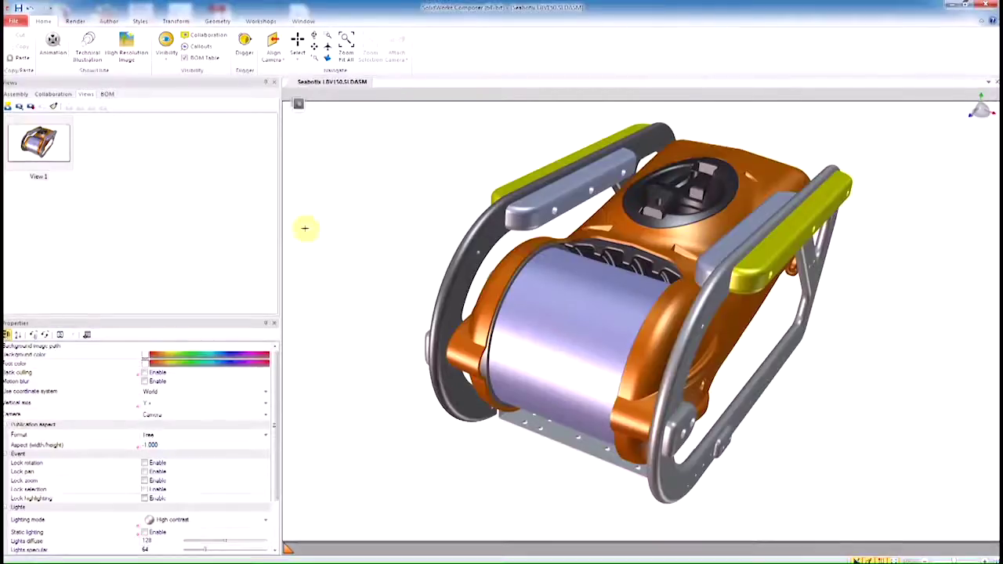
click(571, 321)
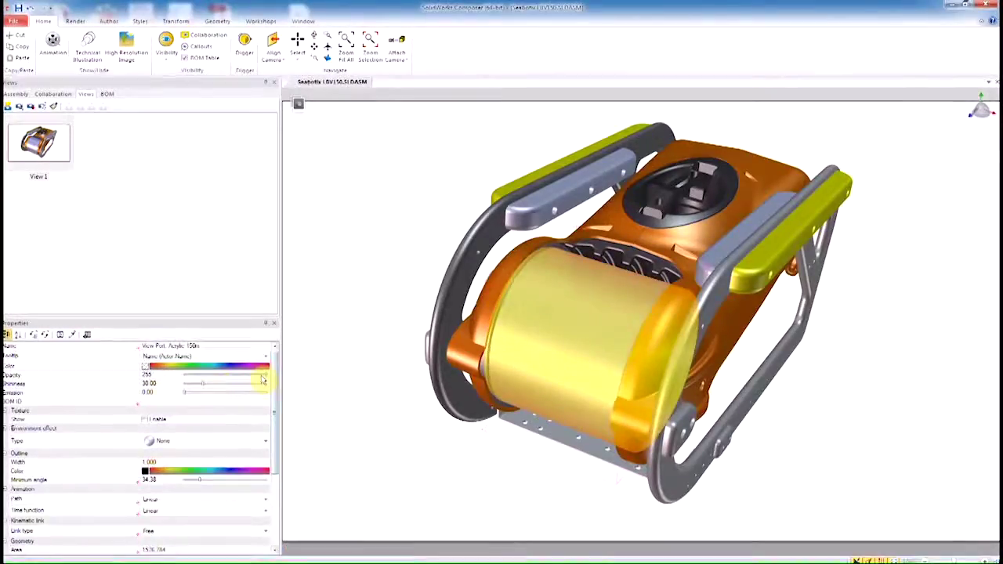
drag(266, 376, 206, 390)
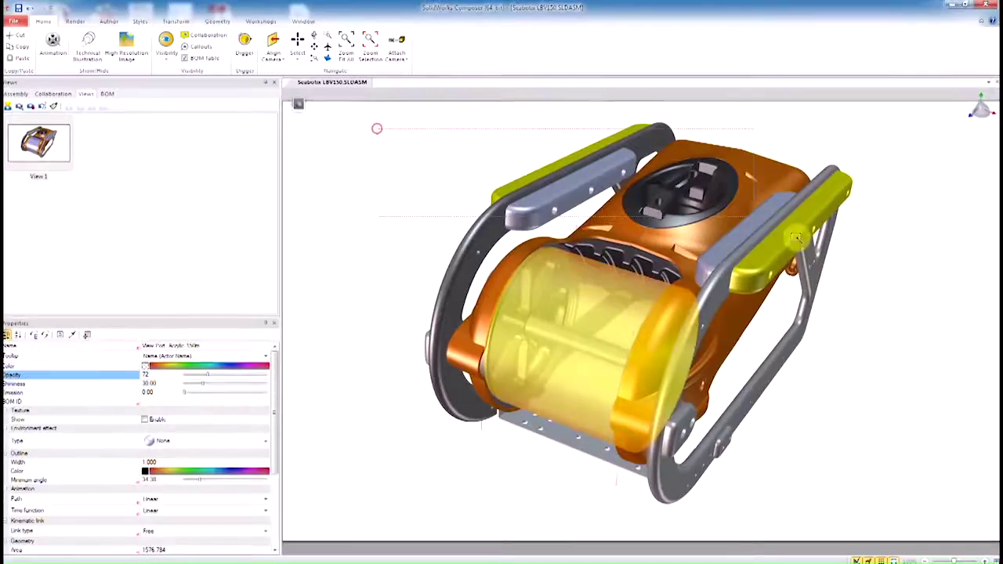
Apply the Metal environment effect to all parts of the assembly.
key(ctrl+a)
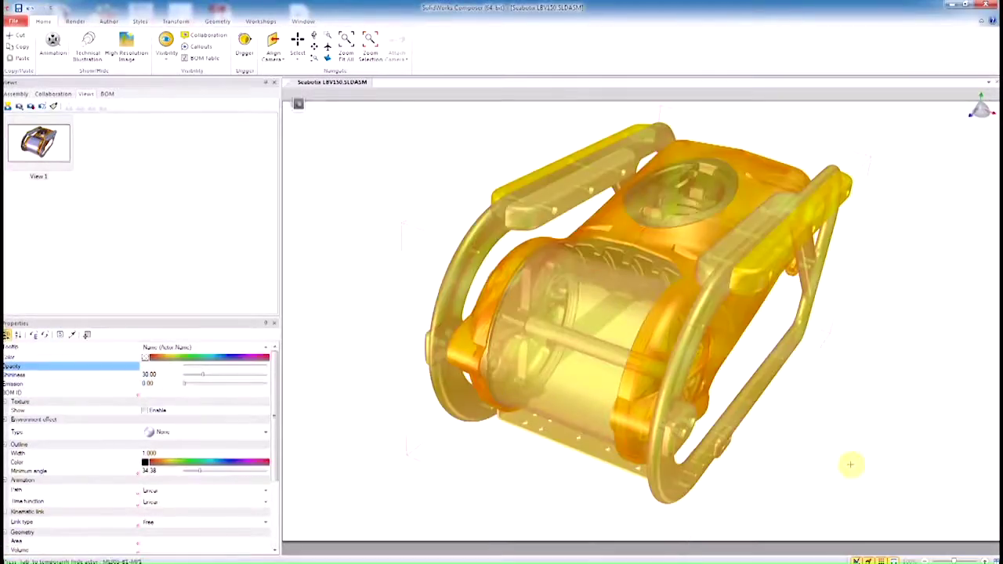
click(184, 434)
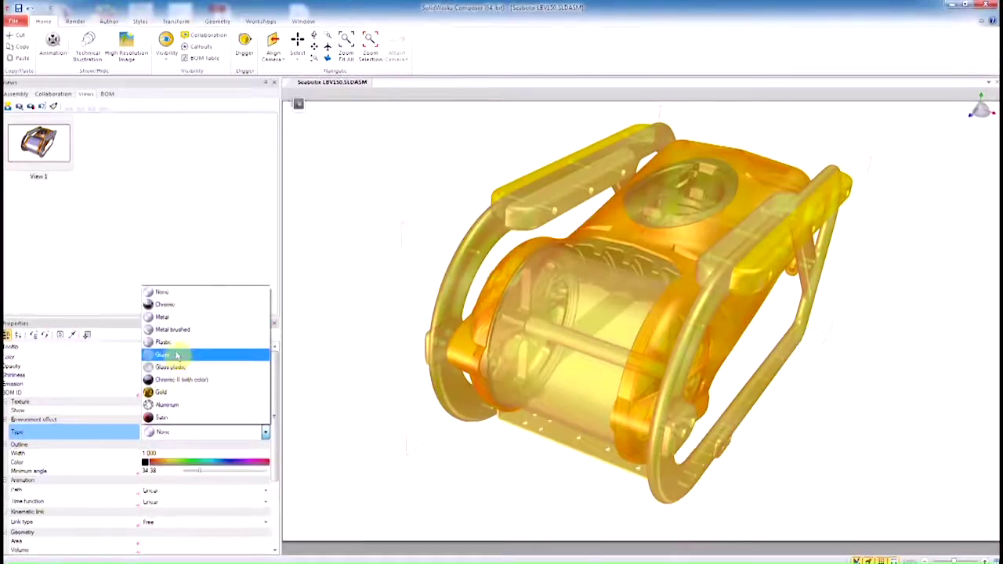
click(177, 318)
click(310, 174)
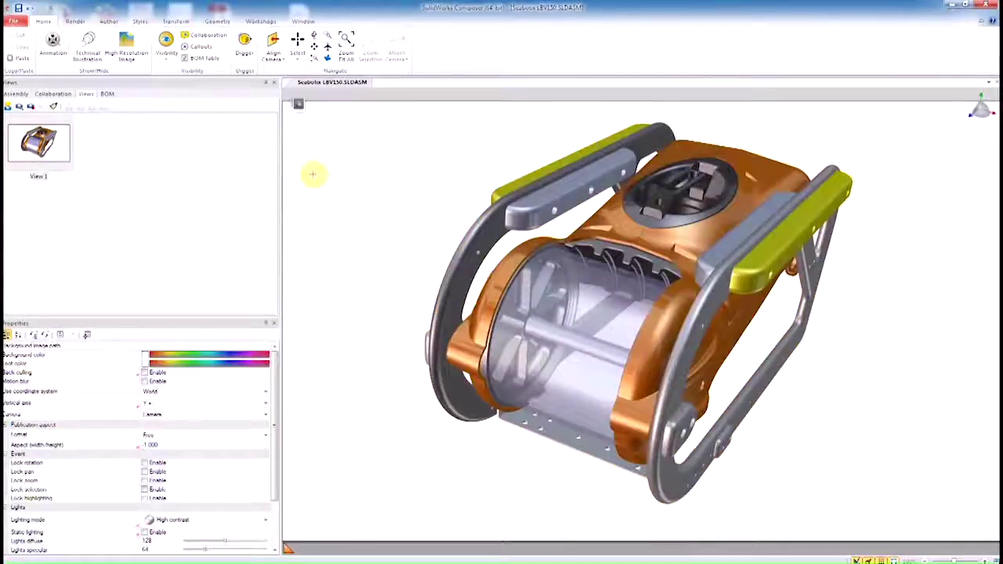
Enable static lighting and per-pixel lighting for the scene.
click(75, 21)
middle_drag(678, 242, 672, 240)
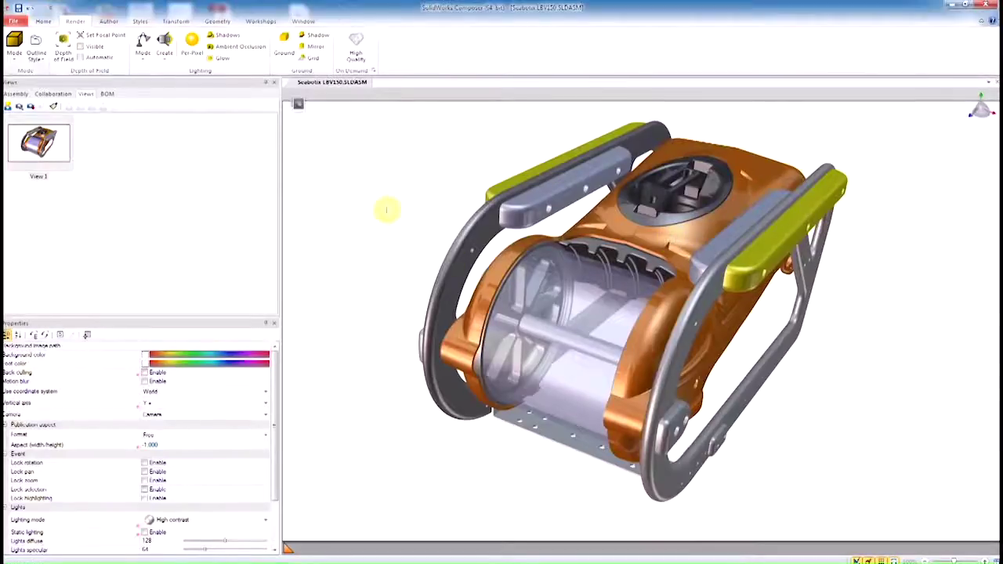
drag(275, 365, 274, 481)
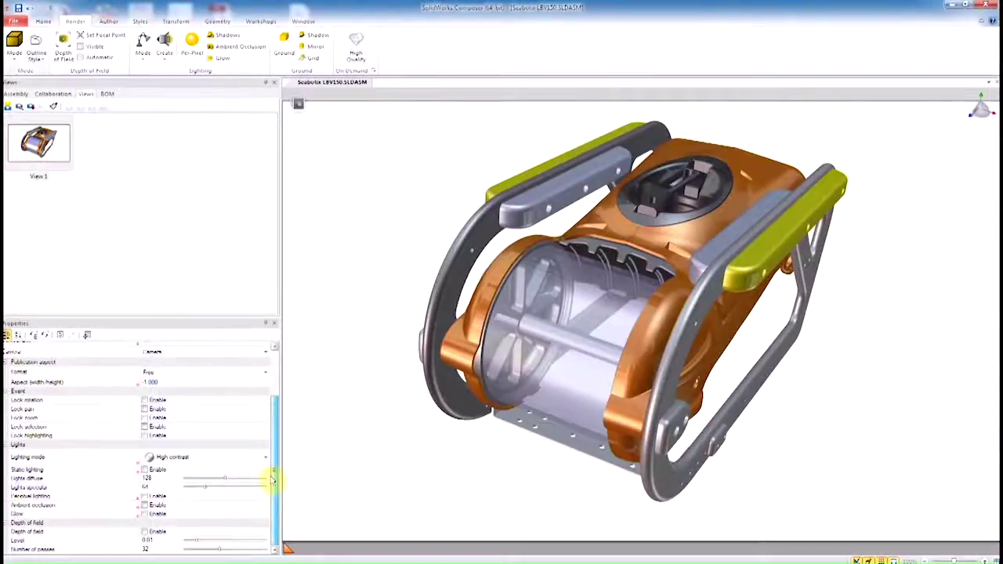
click(149, 470)
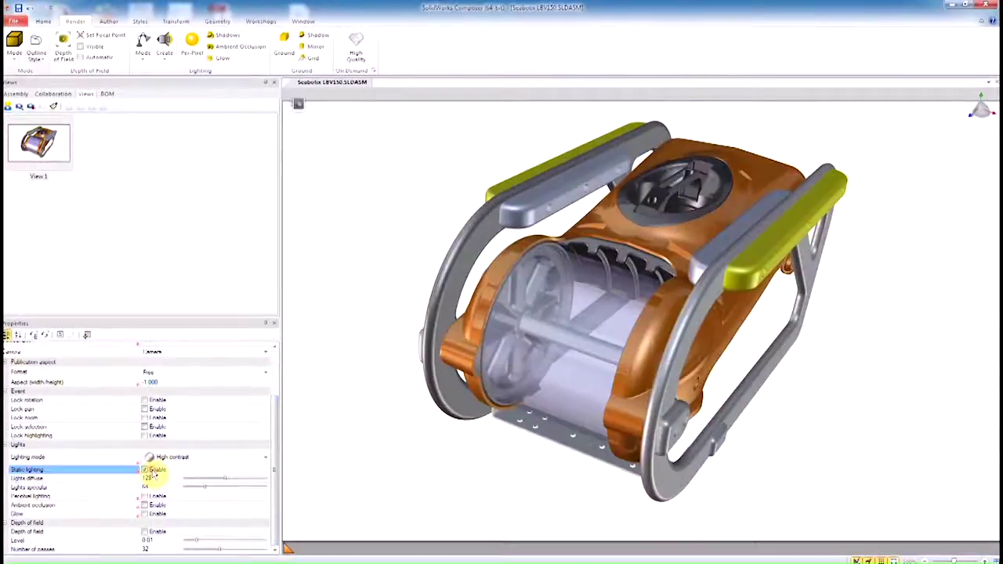
click(145, 496)
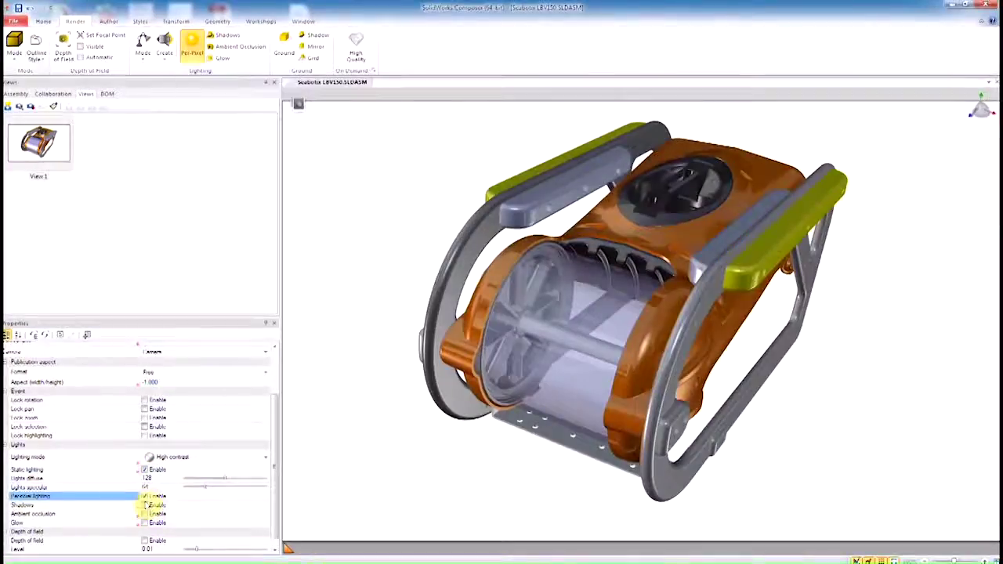
Try shadows together with ambient occlusion, keeping ambient occlusion on and switching shadows back off.
click(145, 506)
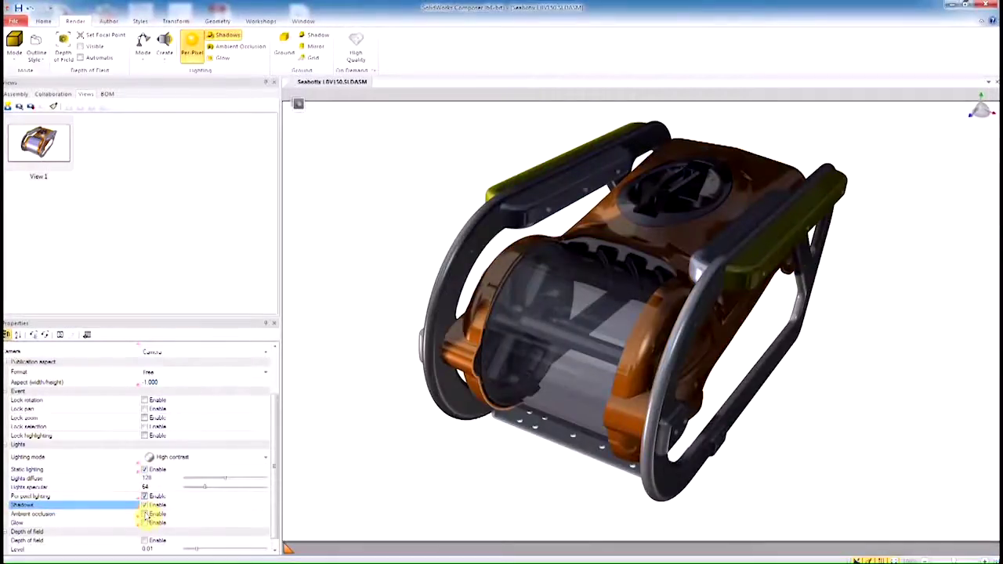
click(145, 514)
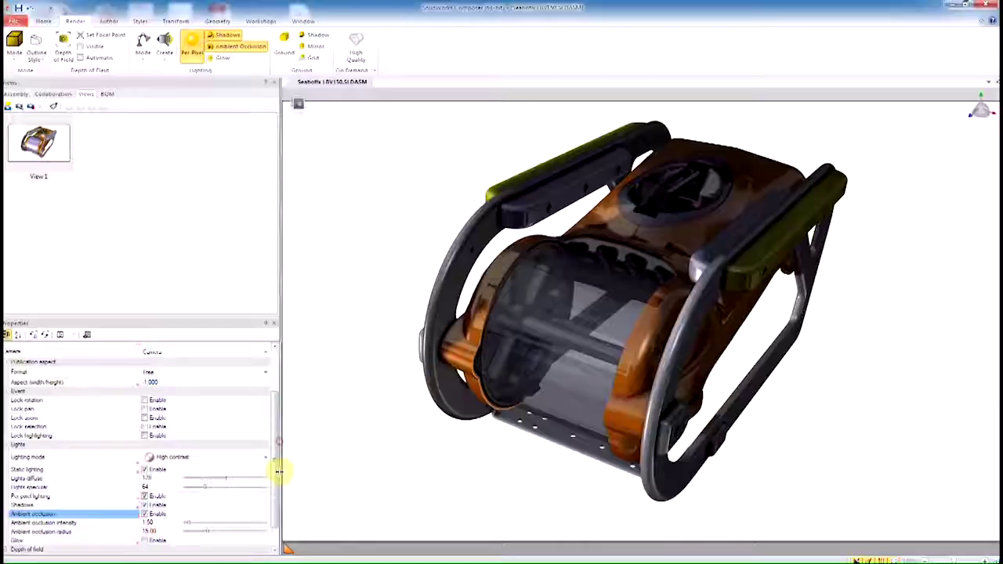
drag(279, 471, 264, 474)
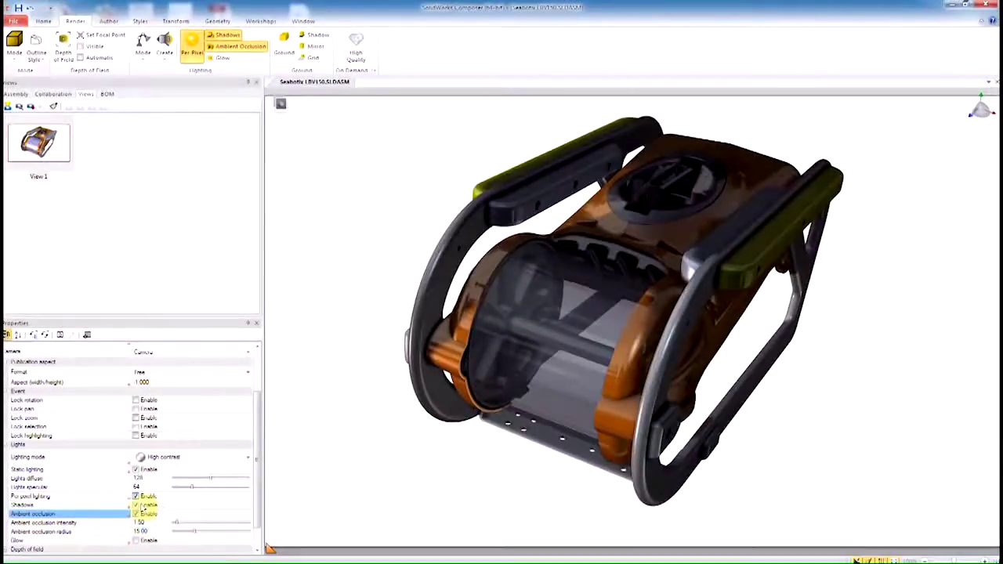
click(138, 505)
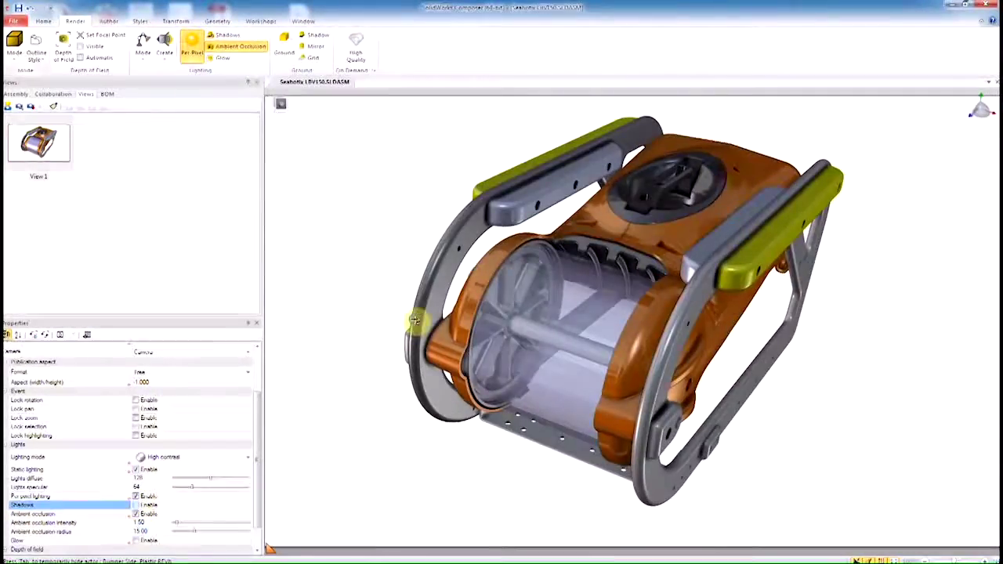
Select the whole Bumper Right Side subassembly in assembly selection mode and translate it outward, away from the orange body.
drag(409, 317, 484, 302)
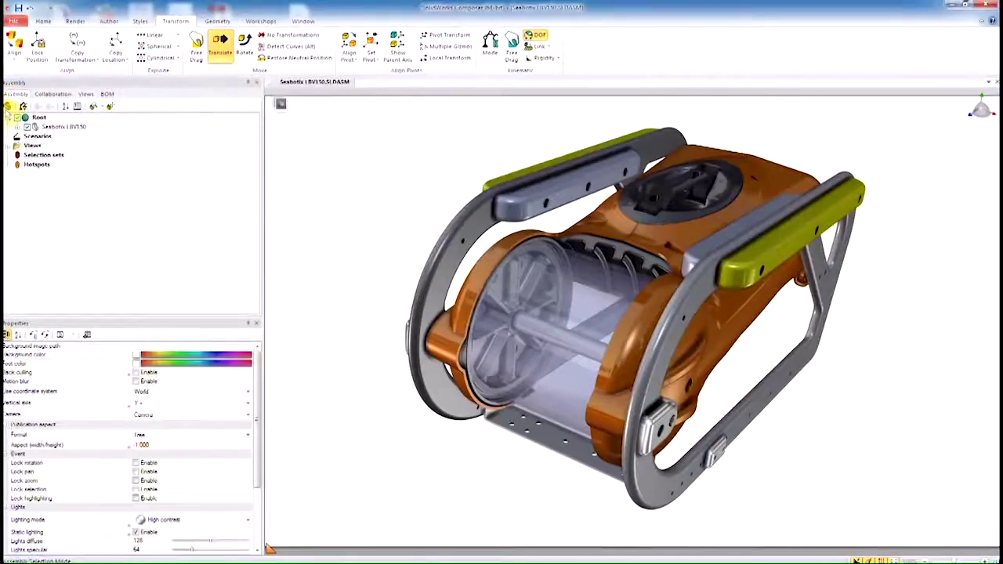
click(9, 106)
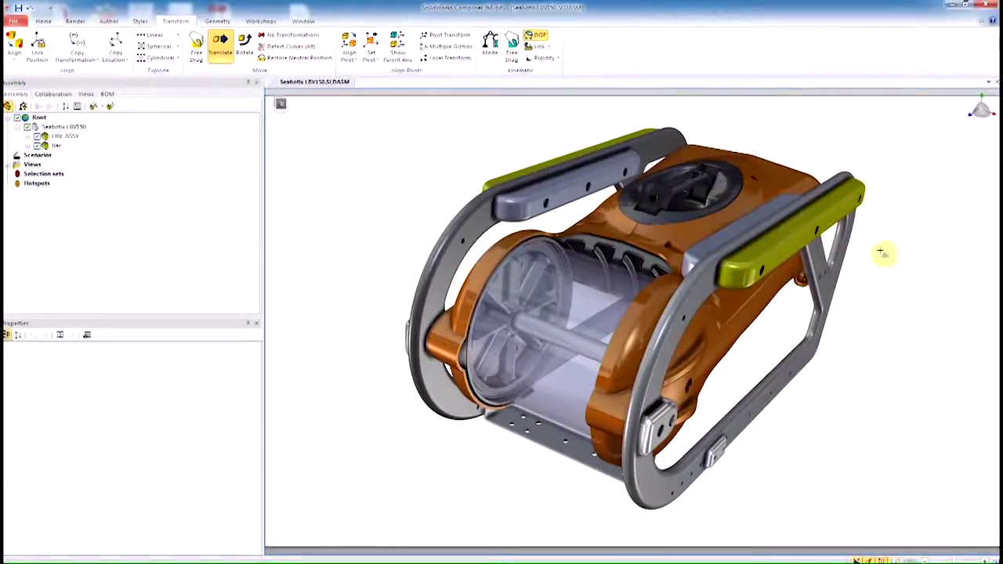
click(759, 269)
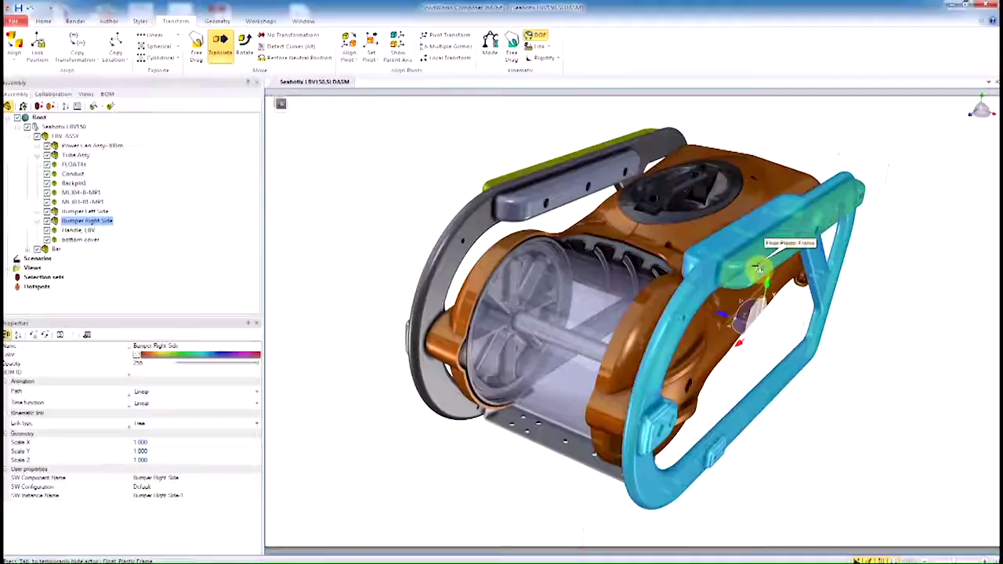
scroll(818, 285, down, 3)
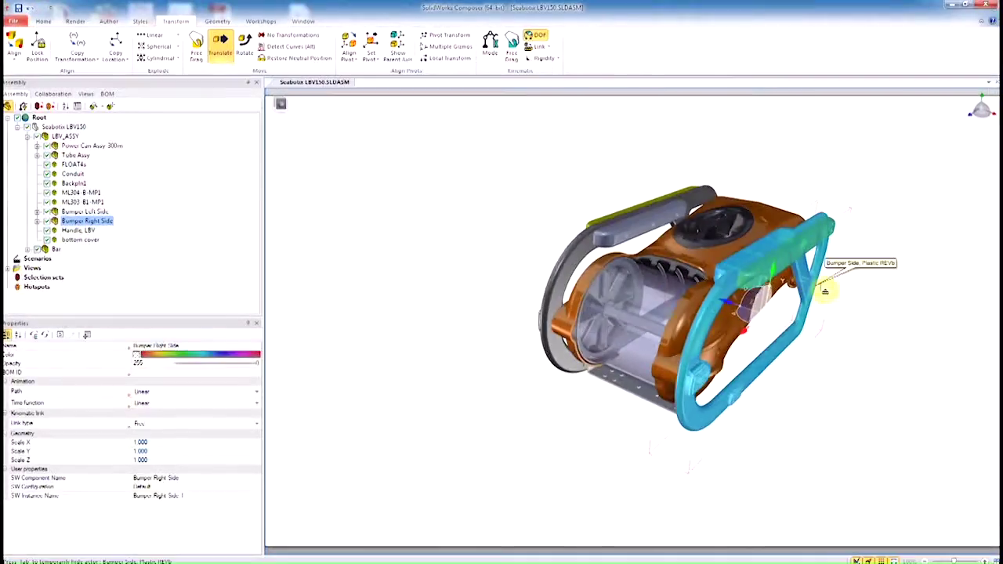
middle_drag(826, 291, 638, 246)
mouse_move(638, 246)
right_down()
mouse_move(647, 256)
mouse_move(638, 252)
right_up()
click(567, 270)
drag(568, 270, 728, 296)
drag(677, 274, 608, 258)
scroll(667, 267, up, 2)
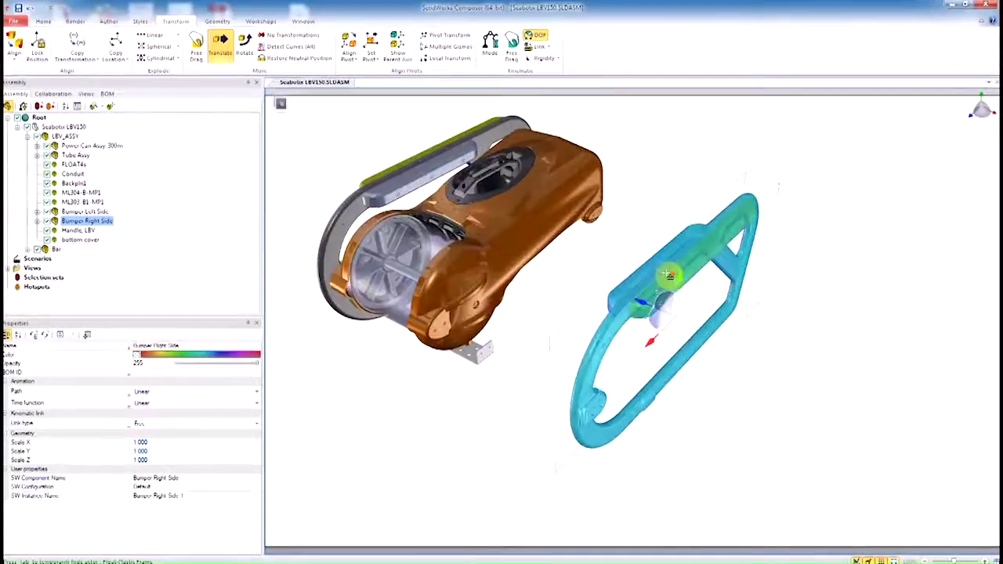
middle_drag(671, 275, 698, 285)
click(692, 178)
click(669, 286)
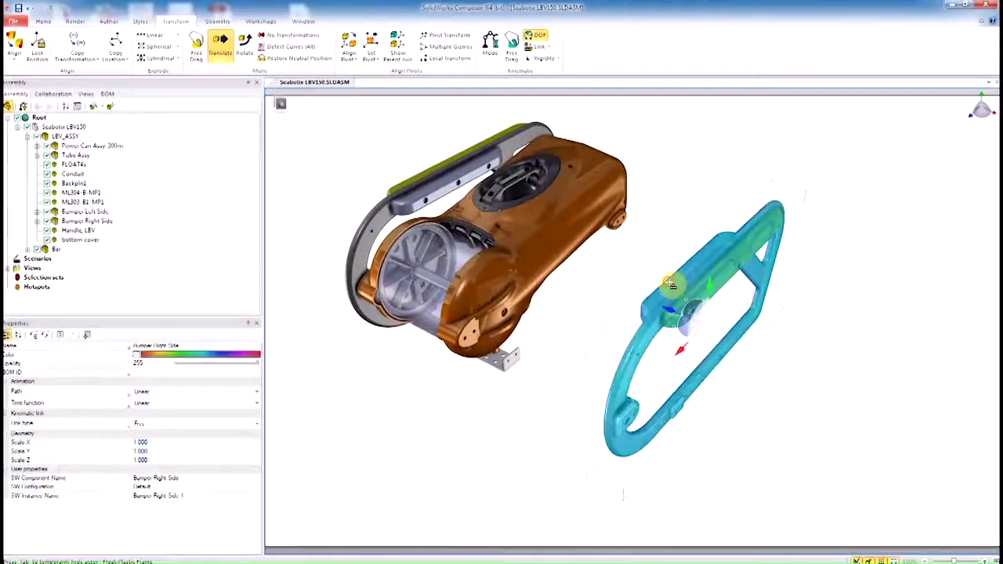
Switch to single-part selection and translate the inner float, outer float and bottom ballast away from the right bumper frame.
click(8, 105)
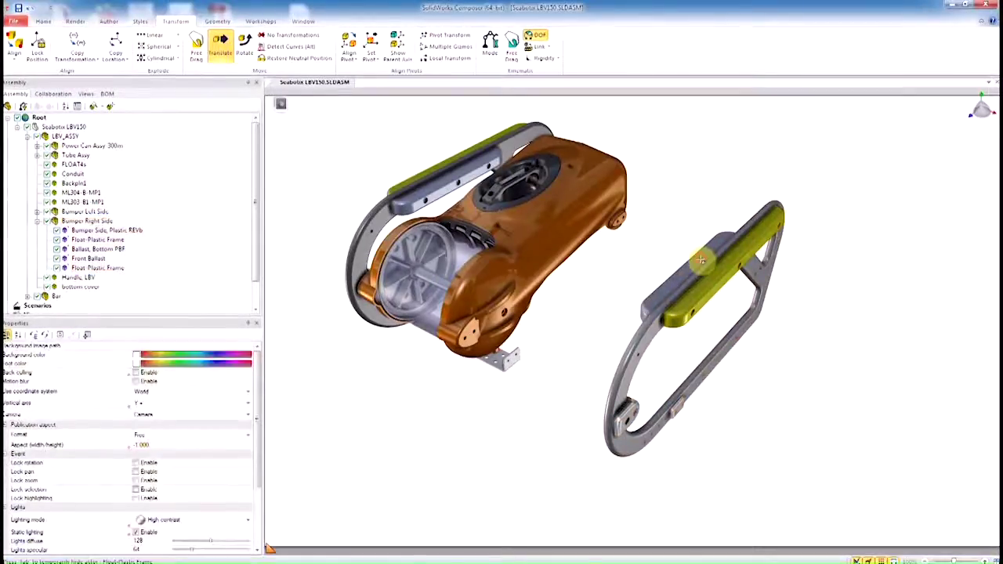
click(650, 268)
drag(643, 258, 593, 258)
click(737, 270)
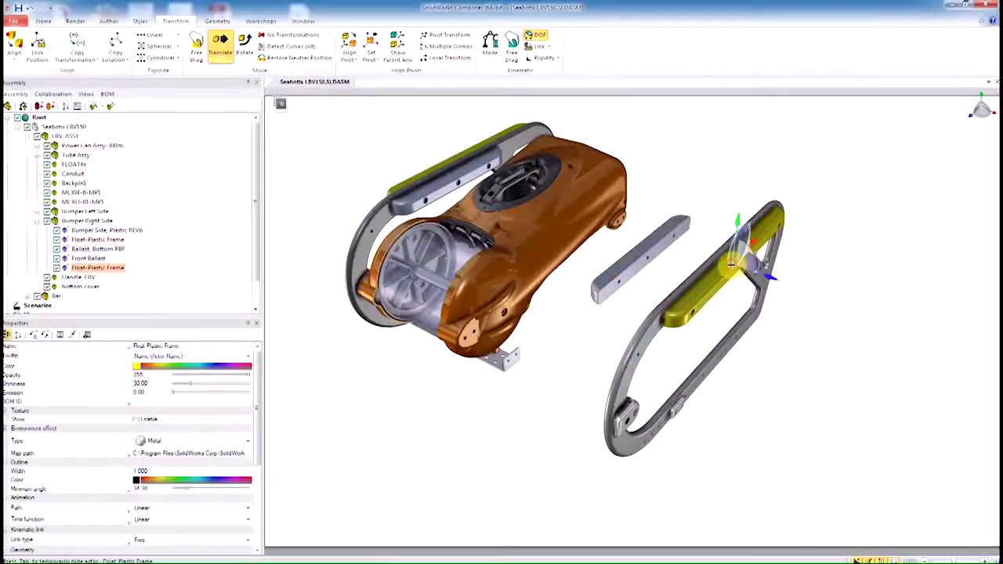
drag(760, 280, 870, 310)
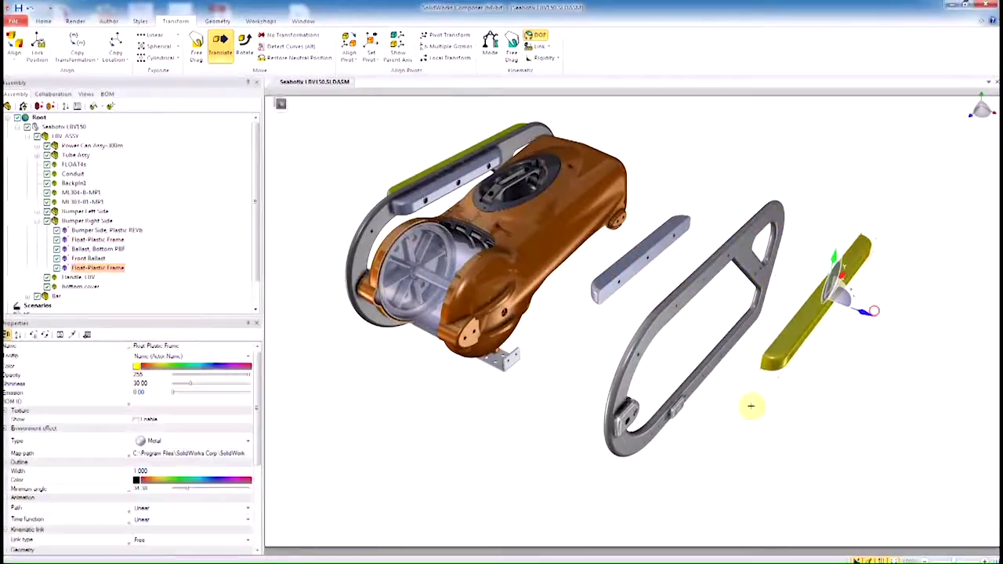
click(674, 409)
drag(719, 427, 815, 464)
Copy the bottom ballast's transformation to the front ballast so it moves out from the bumper frame equally.
click(630, 416)
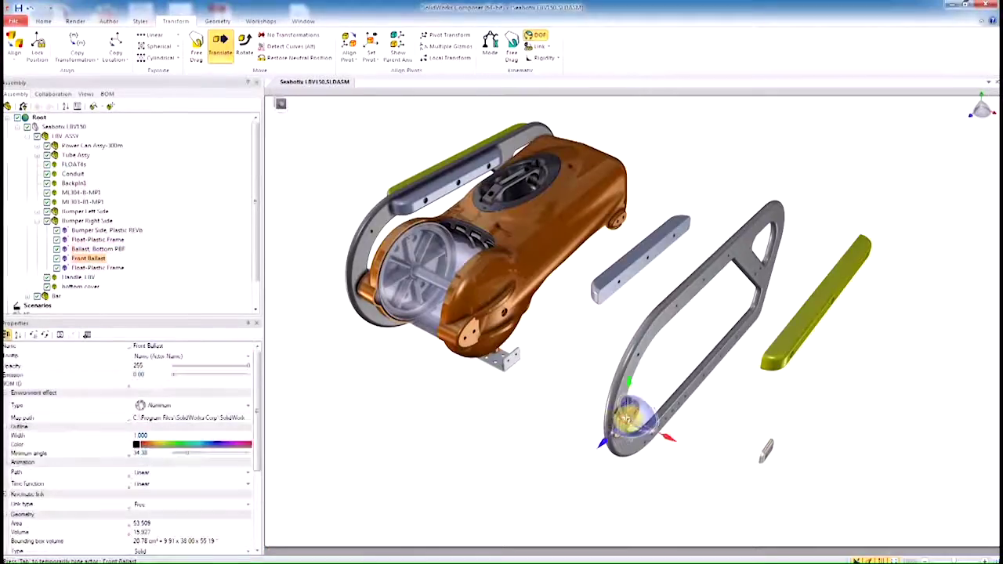
click(84, 45)
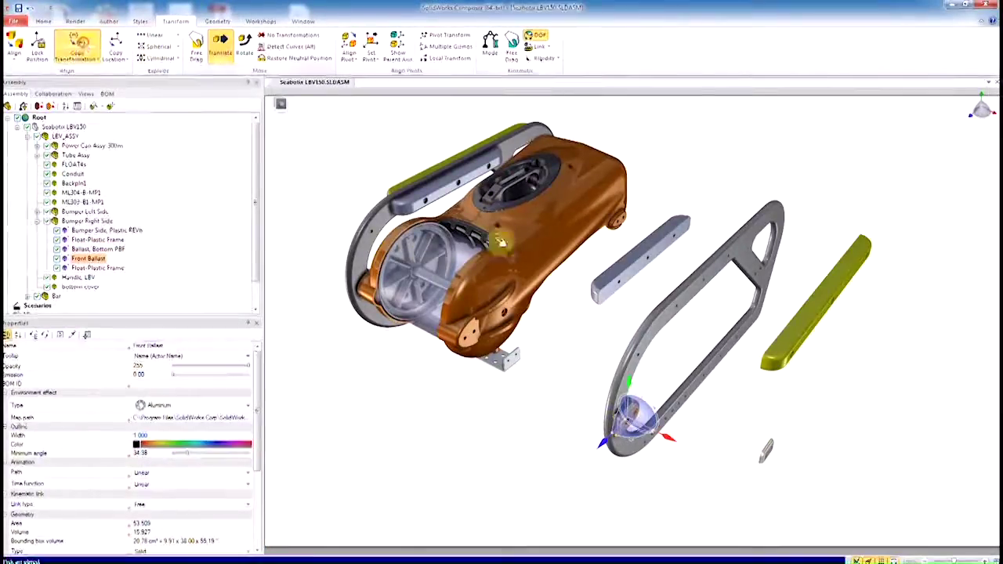
click(772, 455)
click(771, 453)
click(948, 384)
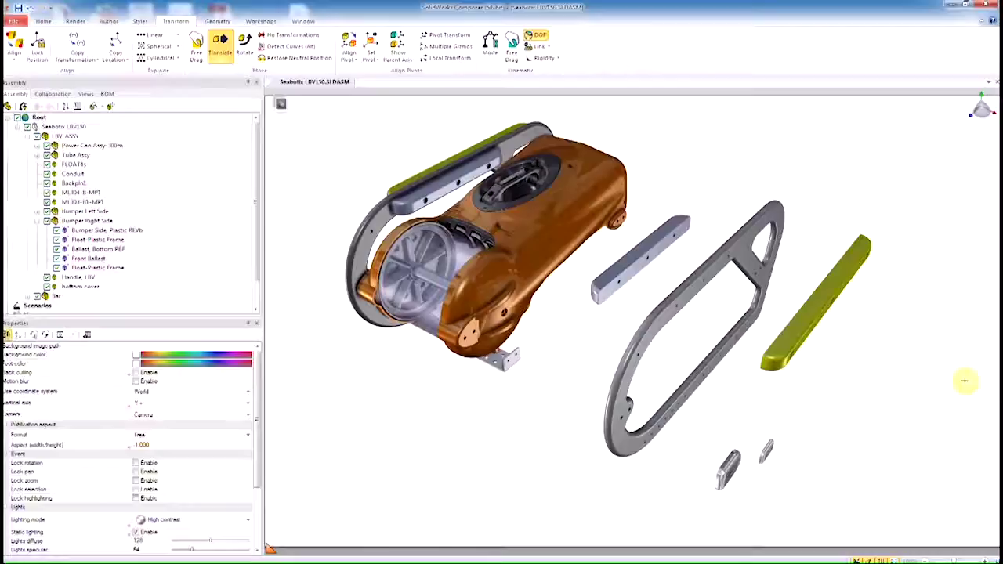
Capture the exploded right bumper as a new view and switch the render mode to Custom.
click(86, 94)
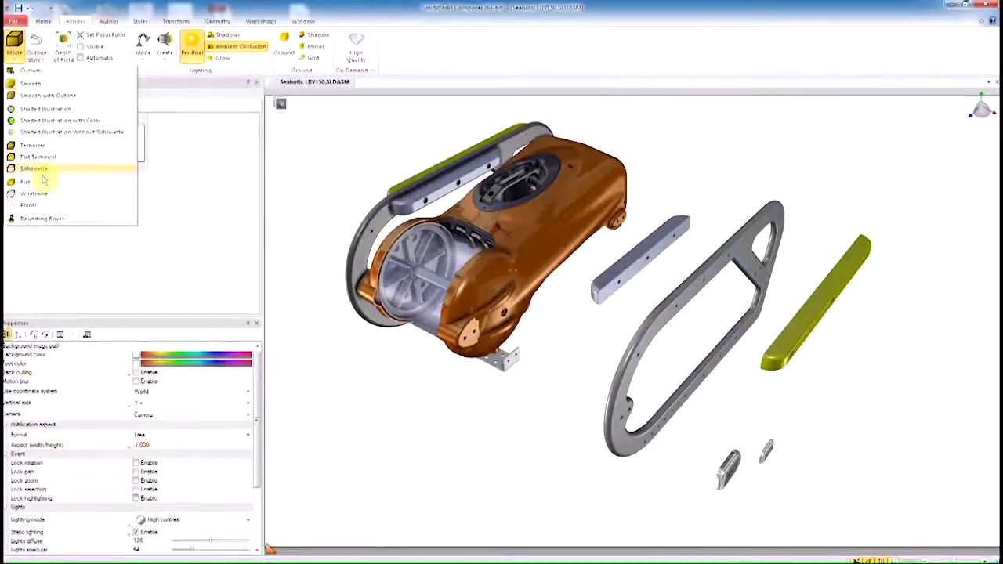
click(28, 69)
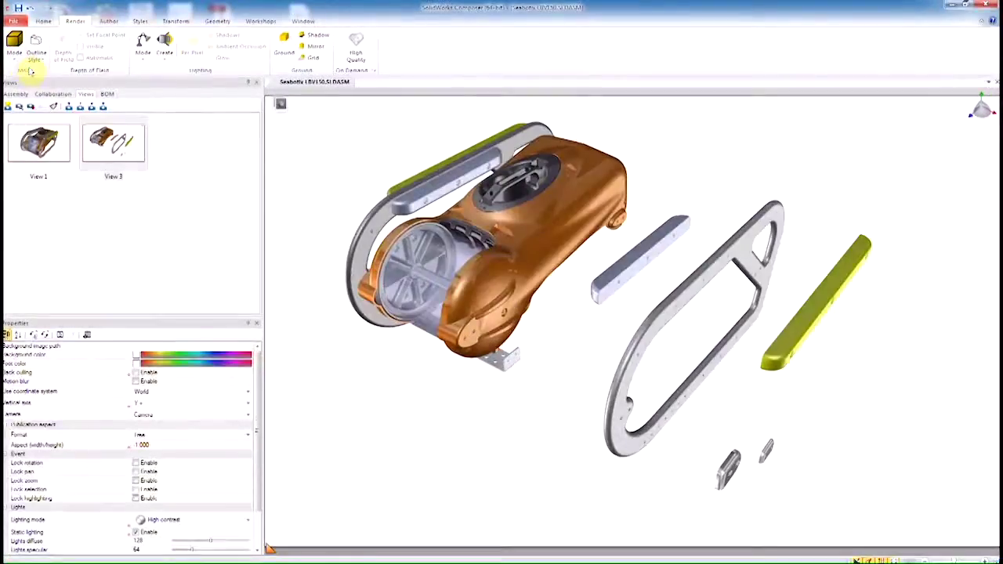
Select all parts of the assembly, including the exploded ones, and set their custom rendering to Flat technical.
drag(309, 125, 981, 493)
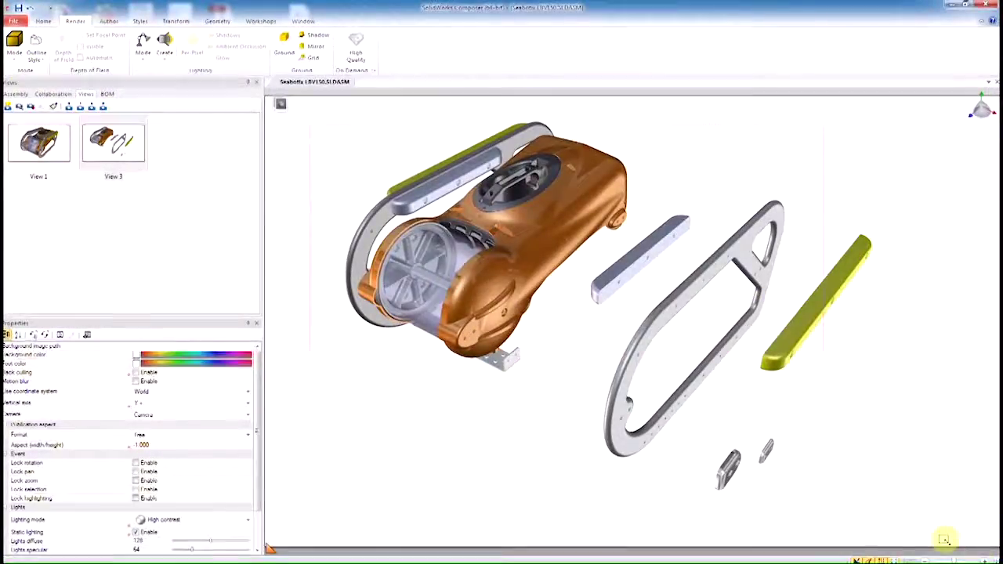
drag(944, 539, 940, 536)
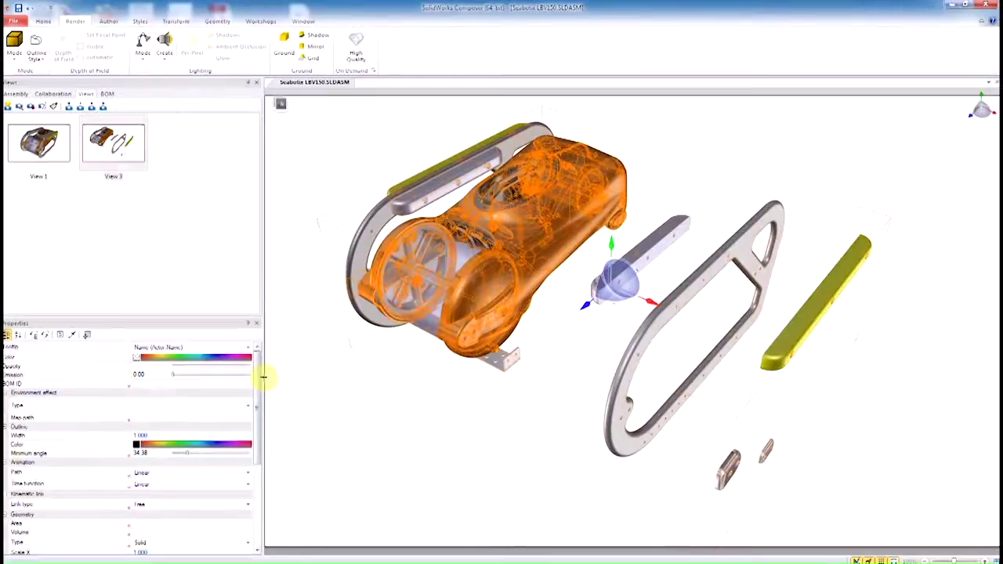
drag(258, 376, 257, 470)
click(206, 459)
click(206, 460)
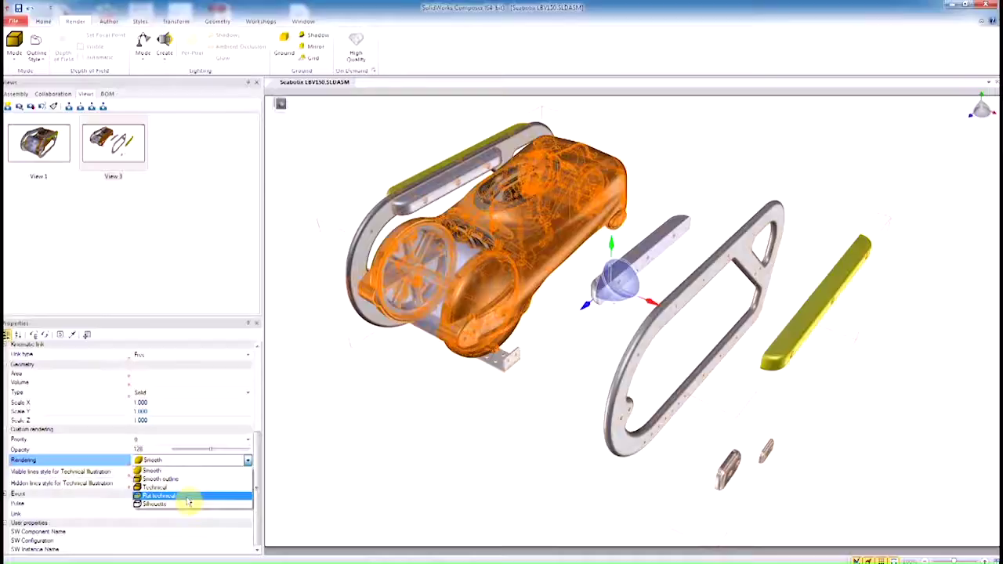
click(187, 498)
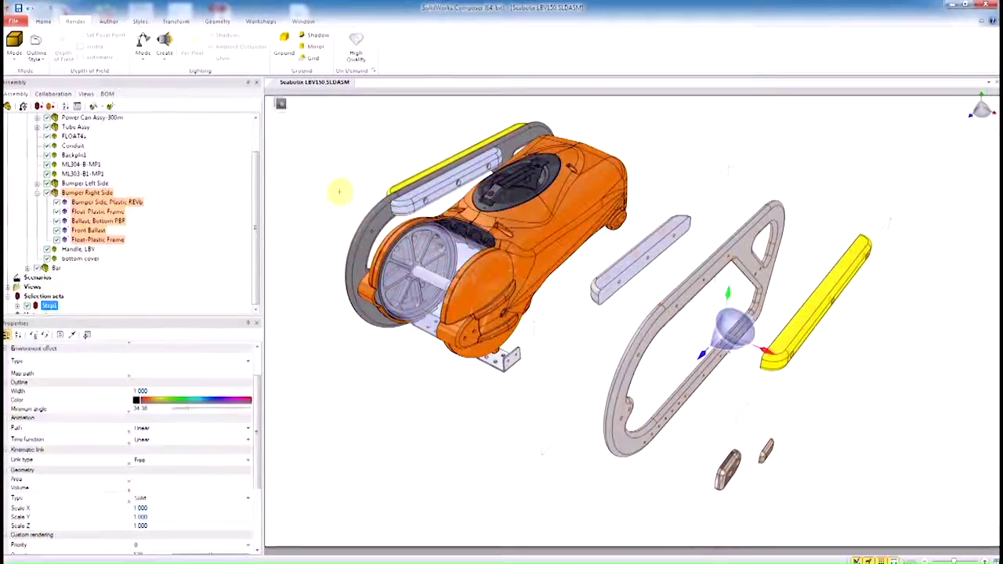
Invert the selection of the Bumper Right Side parts and set the custom rendering of all other parts to Silhouette.
right_click(344, 173)
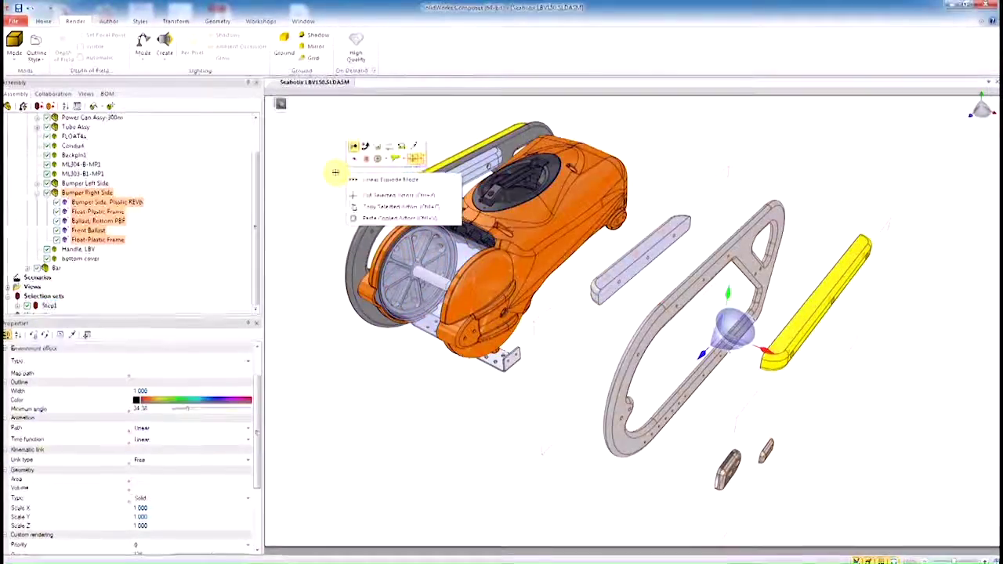
click(417, 159)
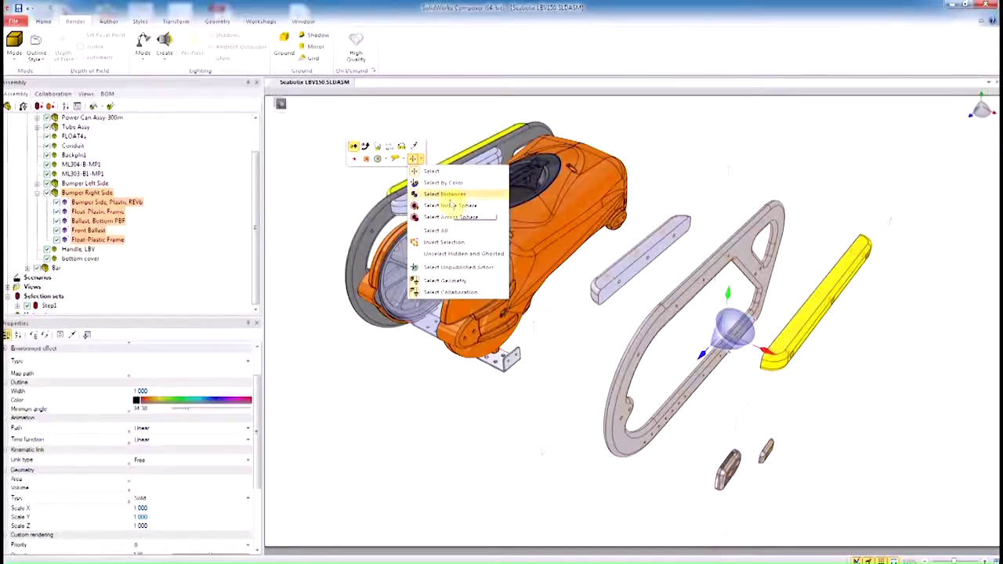
click(437, 230)
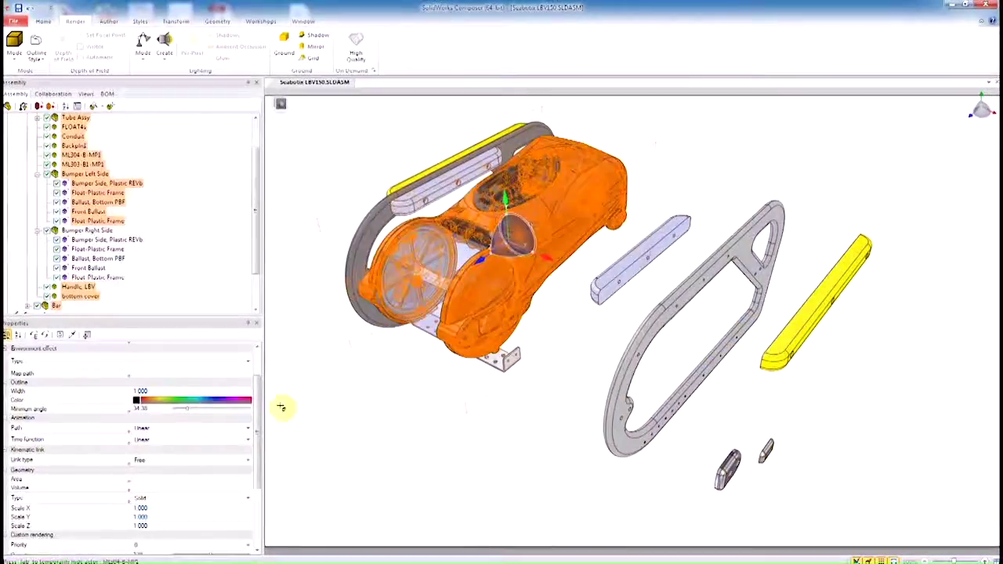
drag(259, 439, 265, 529)
click(219, 461)
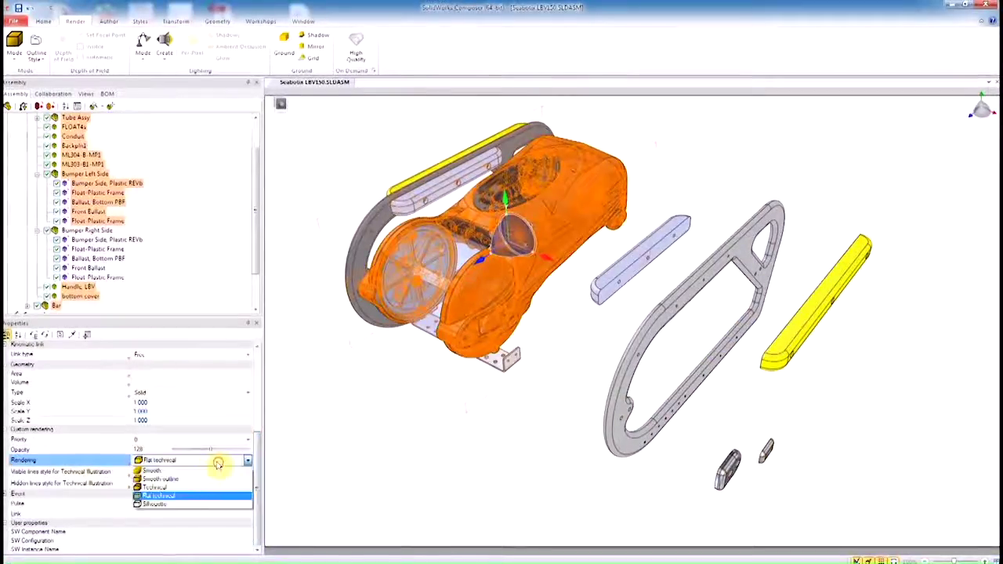
click(188, 499)
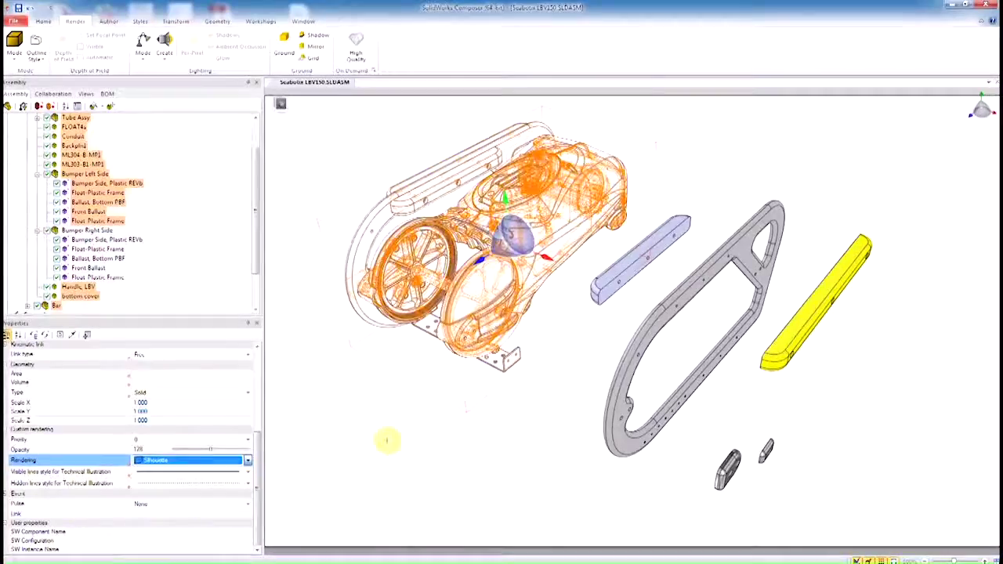
click(385, 441)
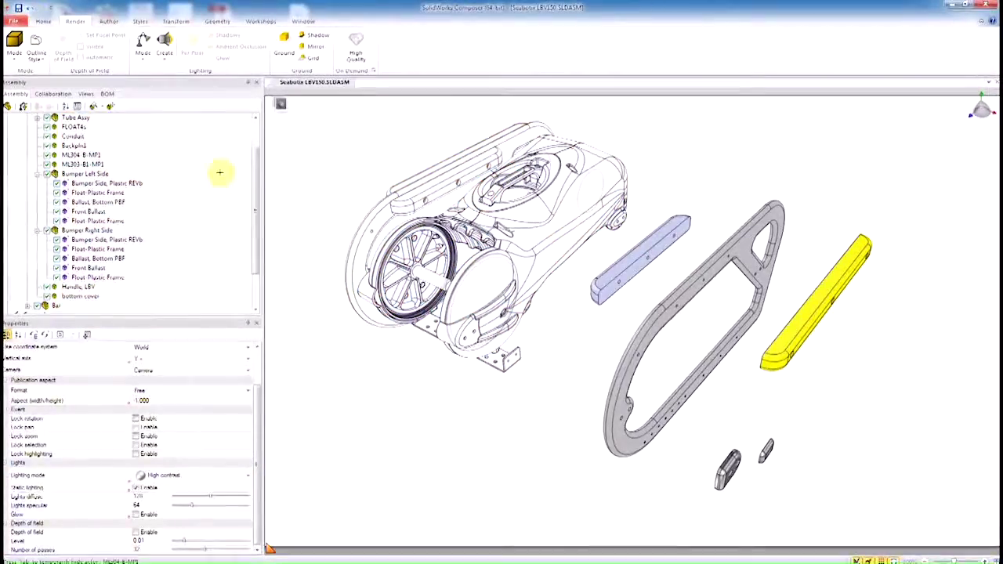
Name the saved views Overview and Step01, with Step01 updated to the technical rendering, and add a camera-only view of the current viewpoint.
click(85, 94)
click(39, 176)
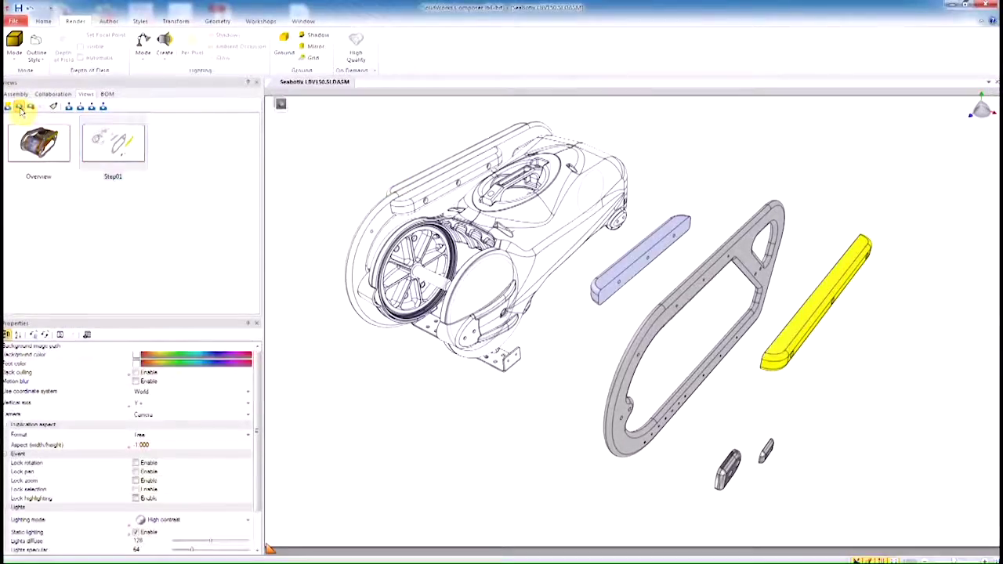
click(103, 108)
Draw a polyline from the front hole of the inner float to the matching hole in the bumper frame.
click(174, 21)
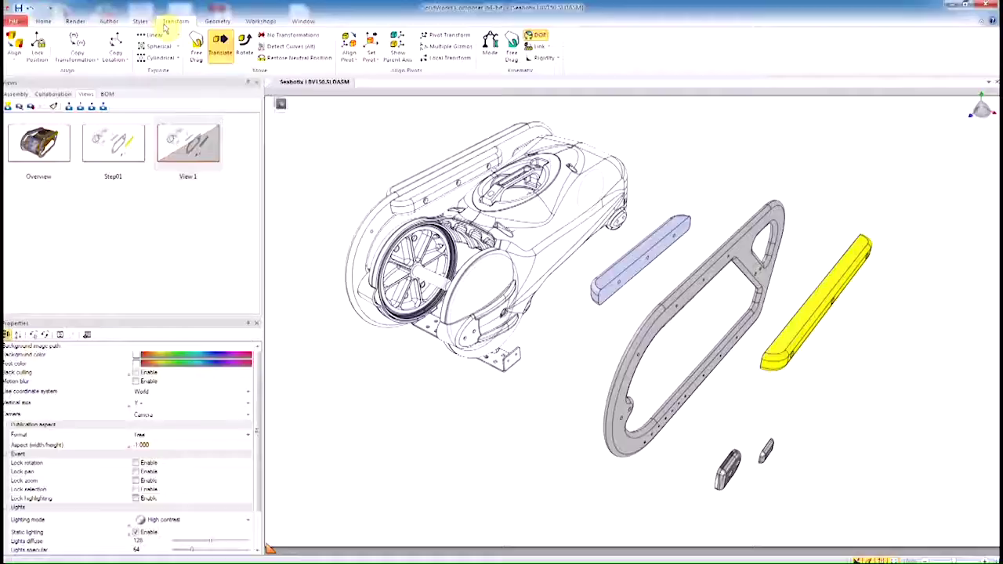
click(109, 21)
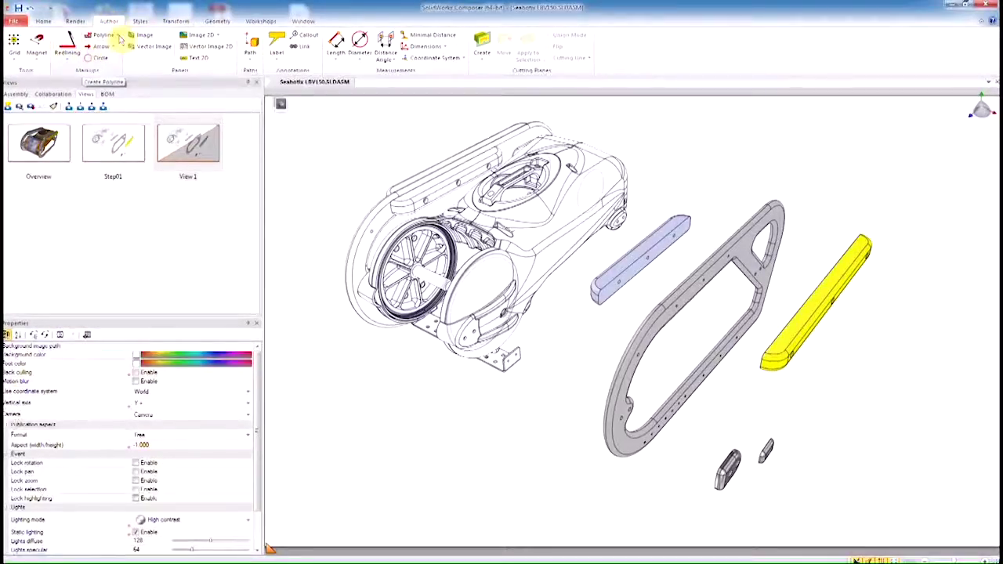
click(102, 35)
scroll(689, 312, up, 5)
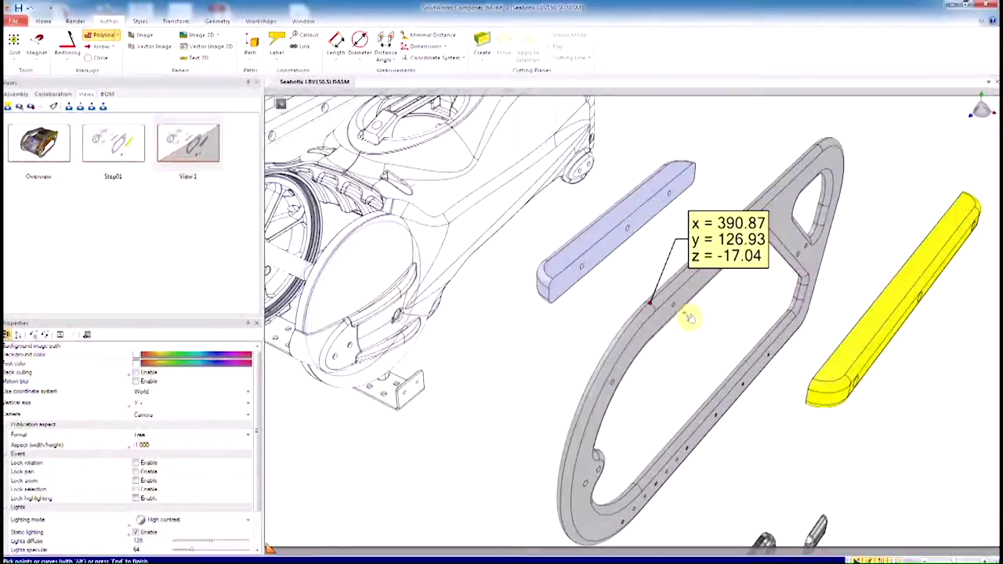
click(558, 259)
click(559, 255)
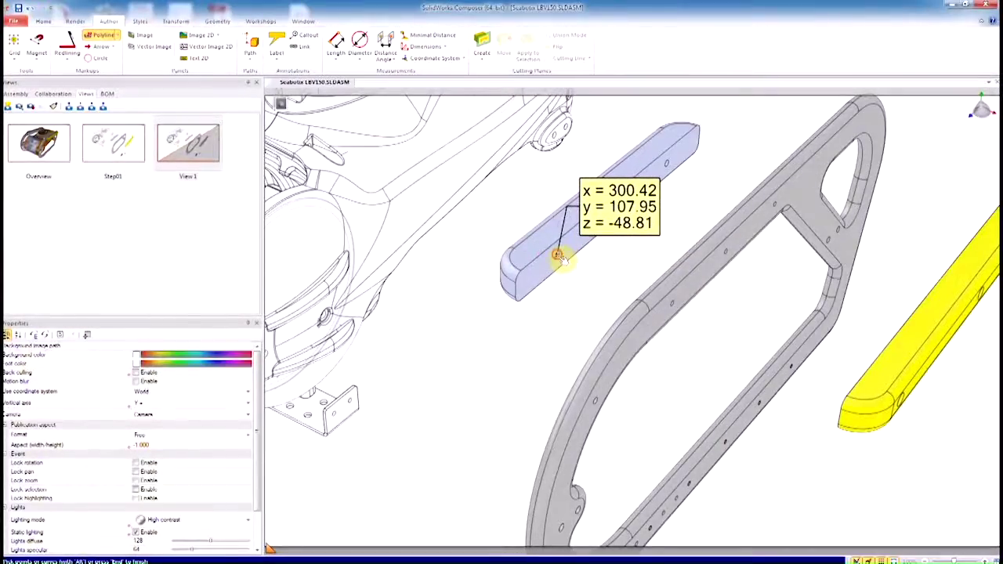
click(675, 305)
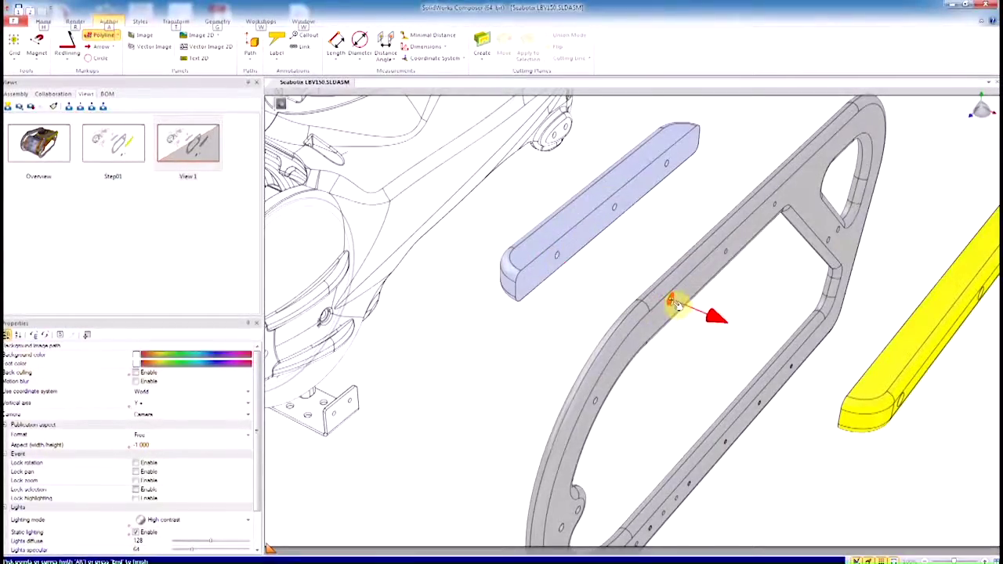
click(676, 304)
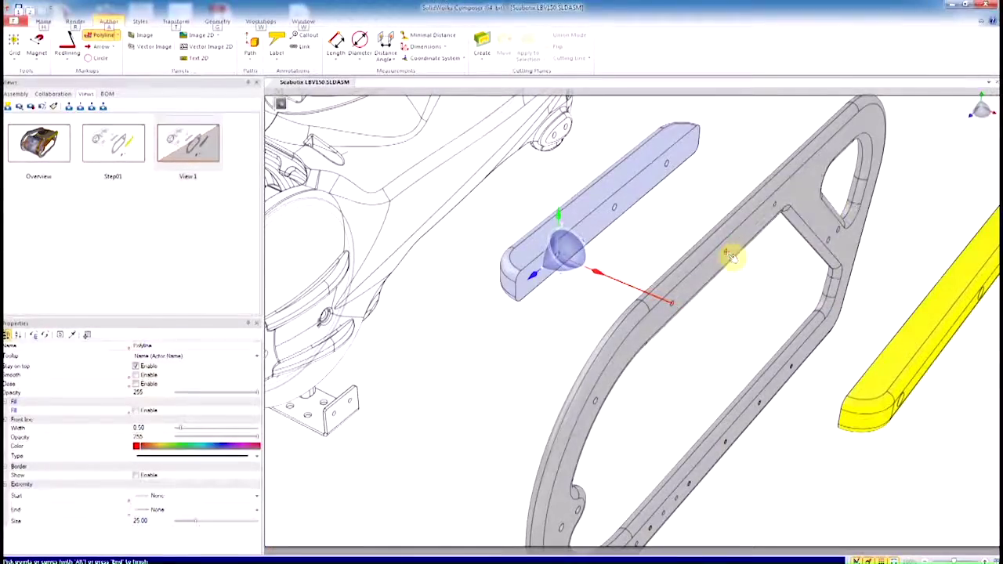
Draw two more polylines linking the inner float's middle and rear holes to the matching bumper frame holes.
click(607, 208)
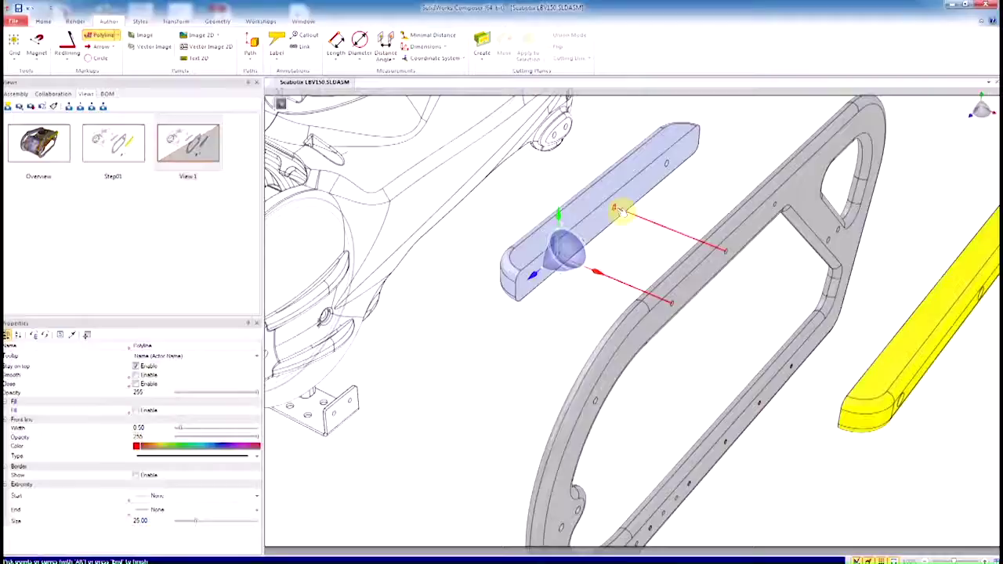
key(End)
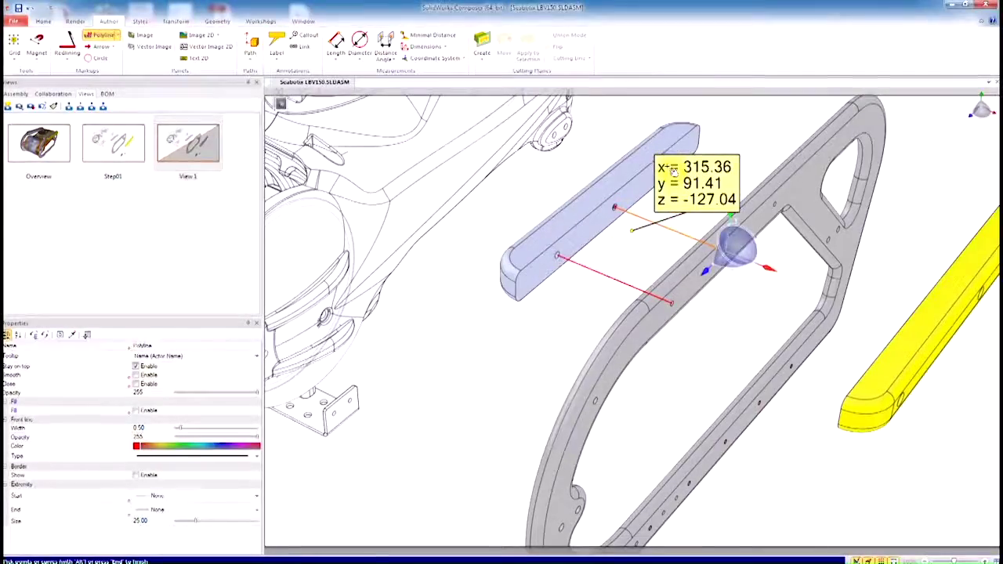
click(668, 163)
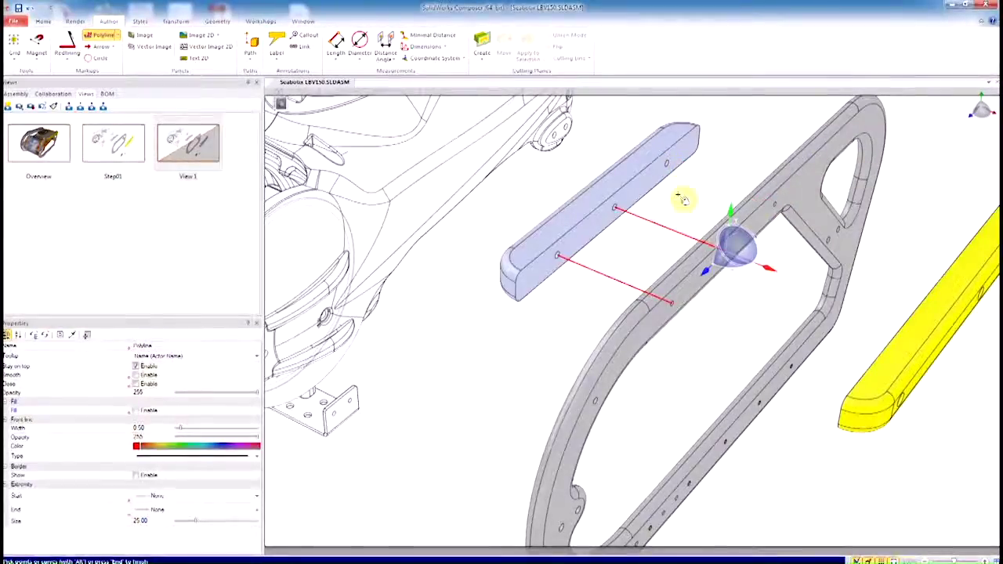
key(End)
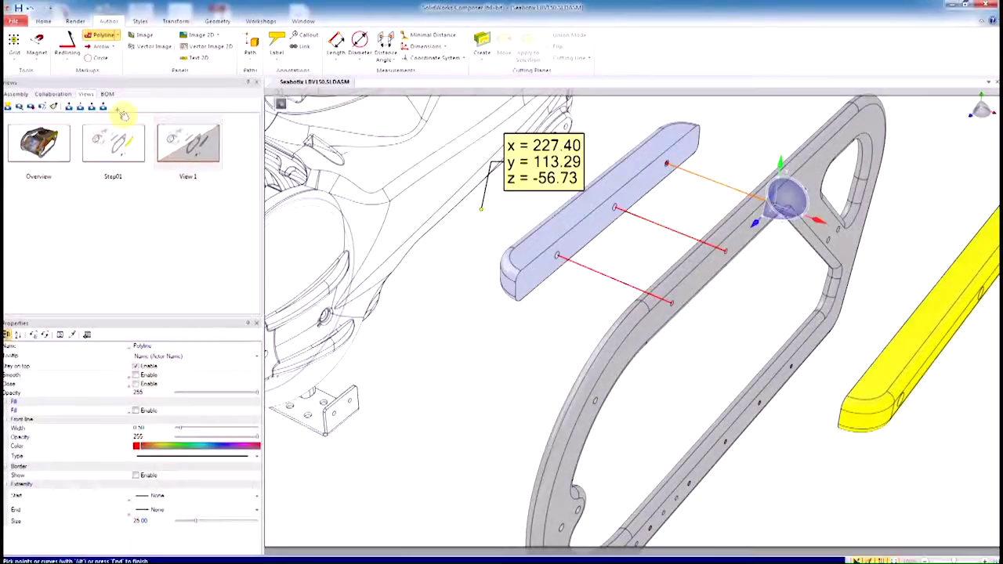
Select the three polylines, disable Stay on top, and set a dash-dot line type with a width of 1.50.
click(55, 93)
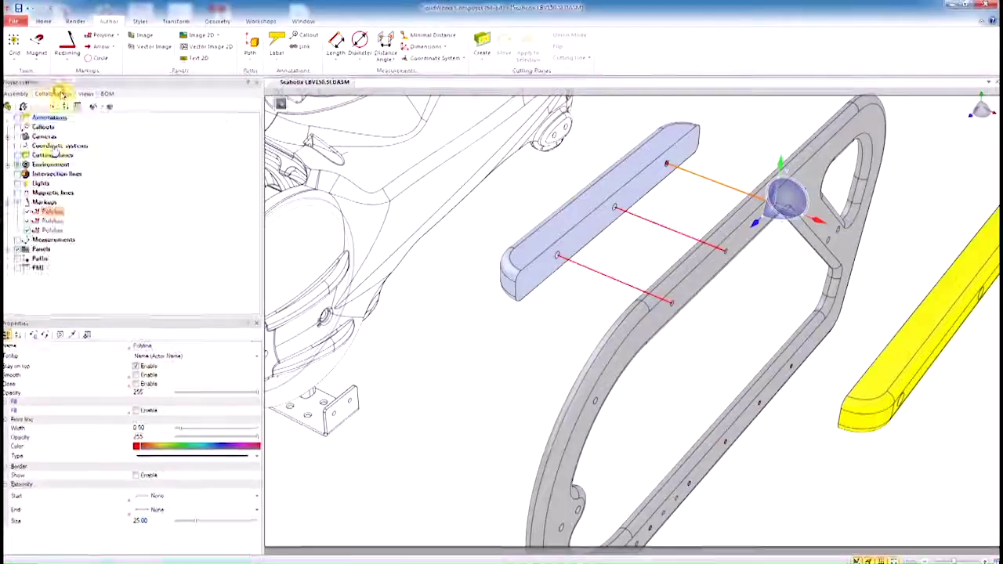
ctrl+click(56, 223)
ctrl+click(55, 232)
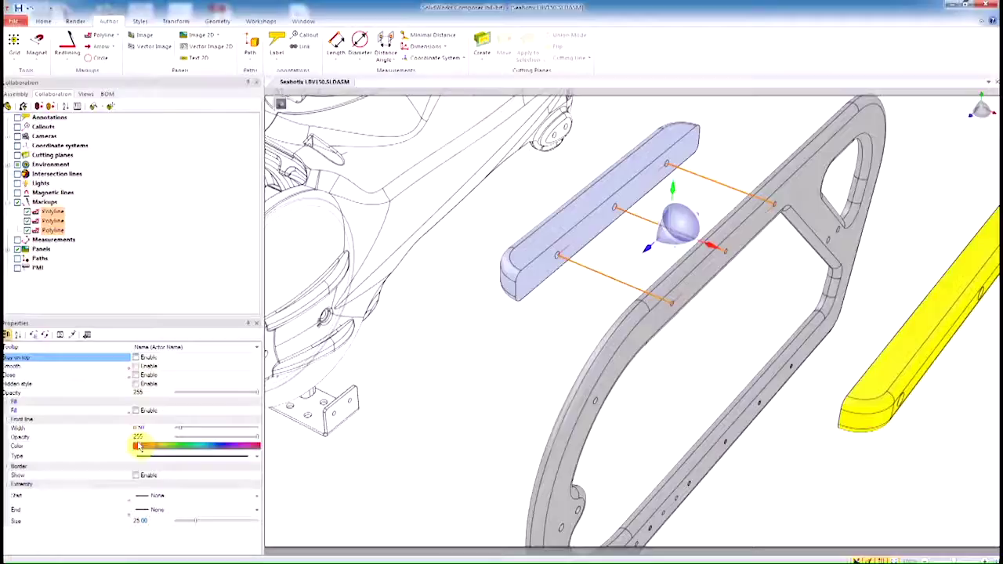
click(192, 455)
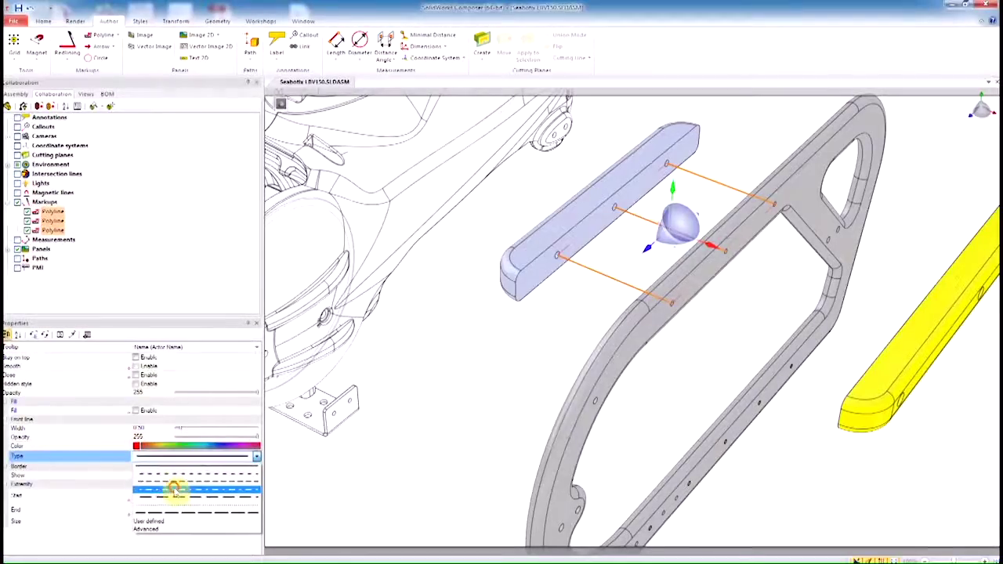
click(200, 483)
click(189, 428)
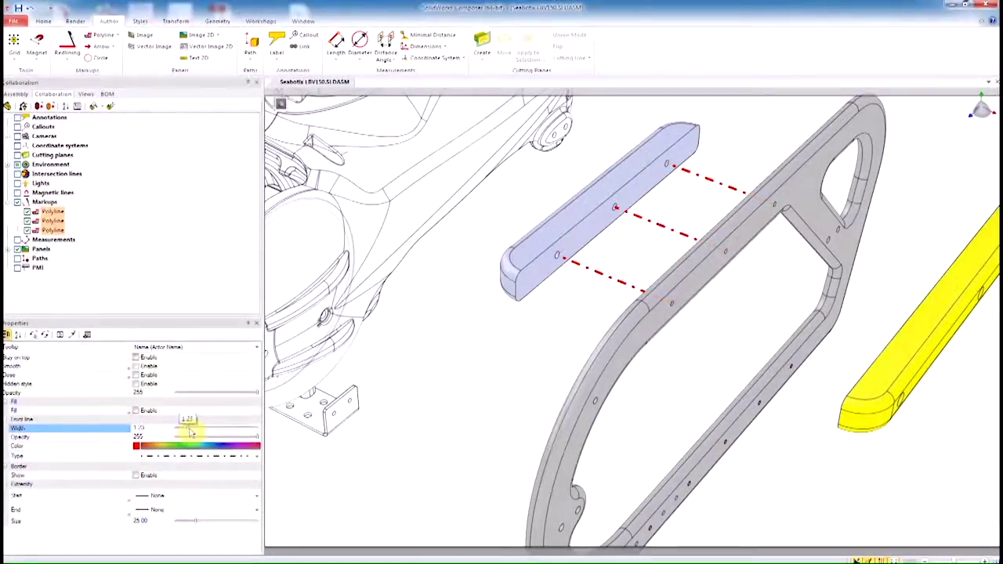
Capture a new view with the dash-dot polylines and update it to the camera stored in View 1.
click(85, 93)
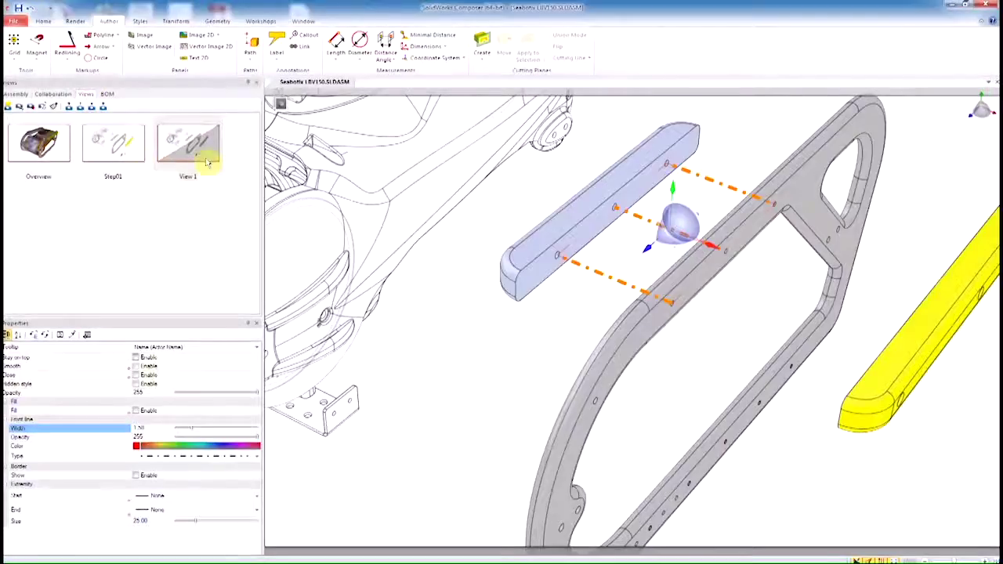
click(9, 107)
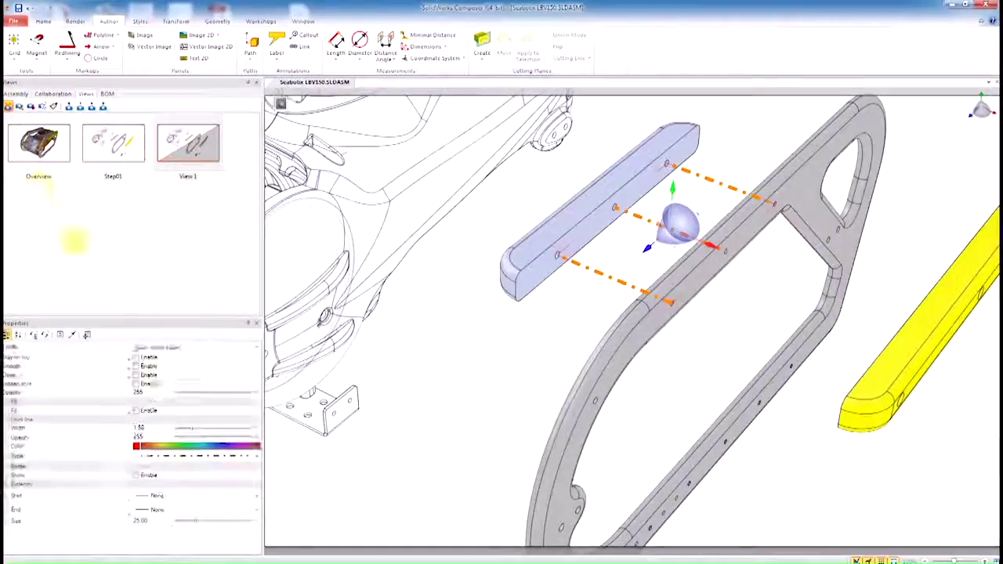
click(206, 150)
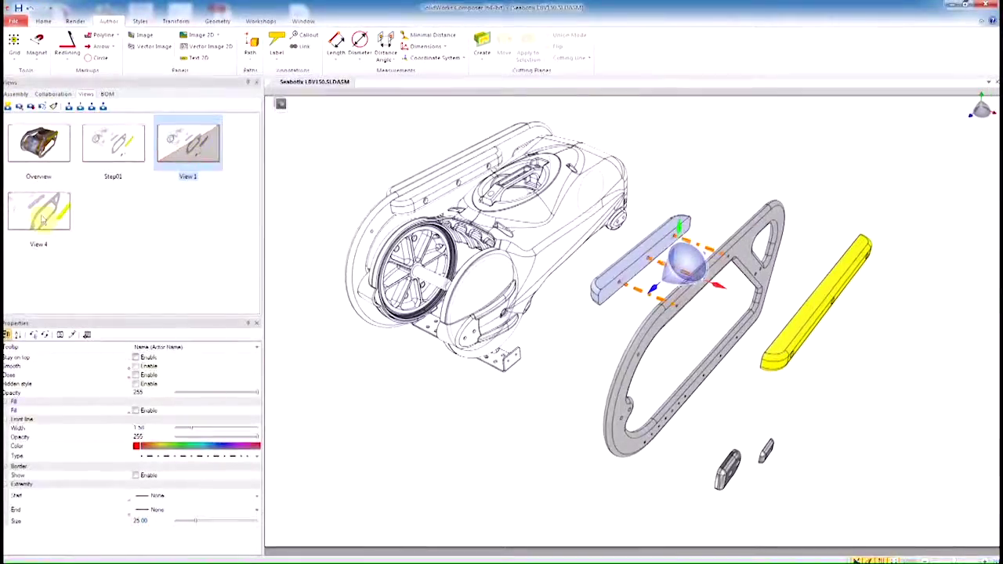
click(338, 366)
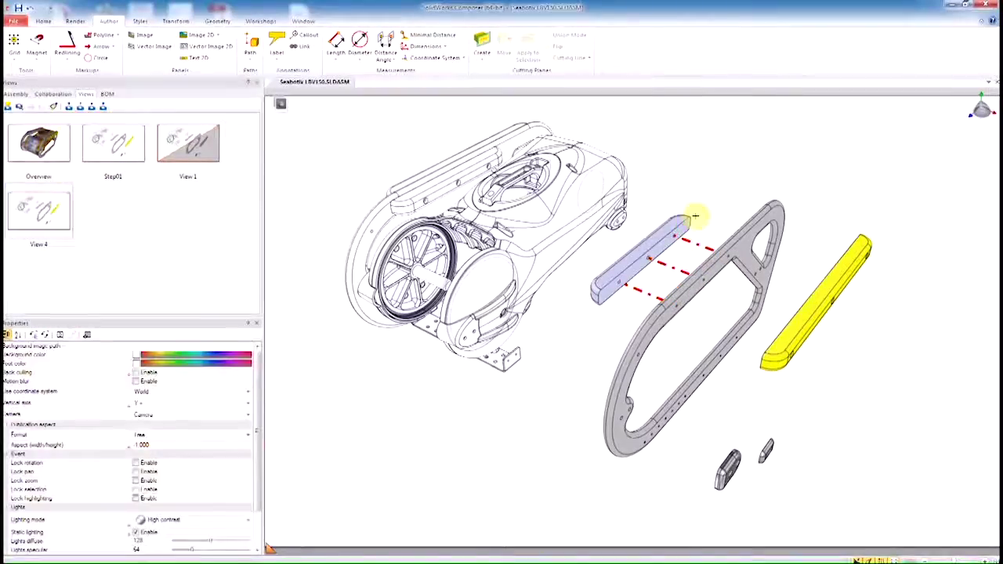
Restore the inner float to its neutral position against the bumper frame.
click(668, 233)
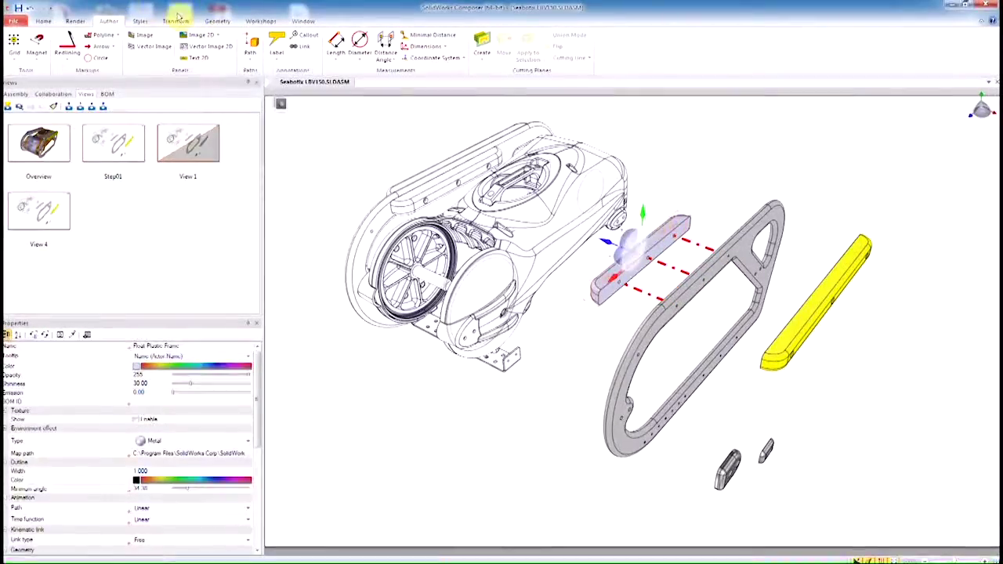
click(299, 60)
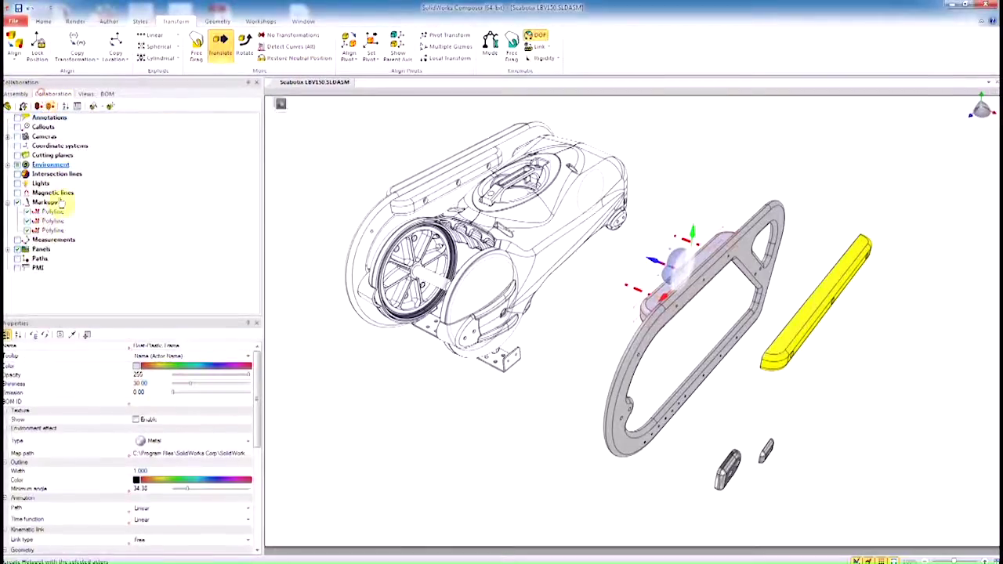
Set the opacity of all three polylines to 0 and capture a new view without them.
click(44, 202)
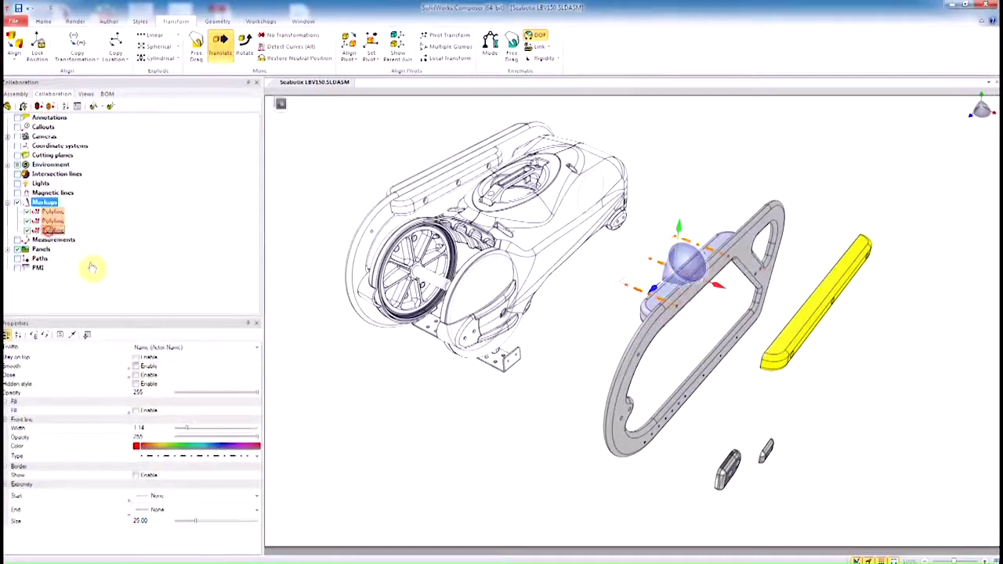
click(256, 392)
drag(215, 389, 207, 386)
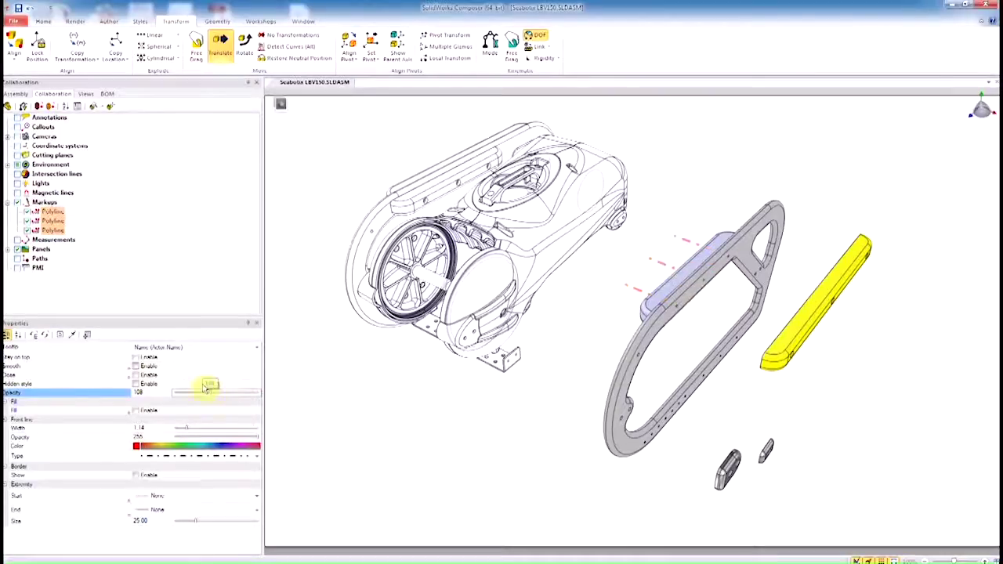
drag(148, 400, 108, 401)
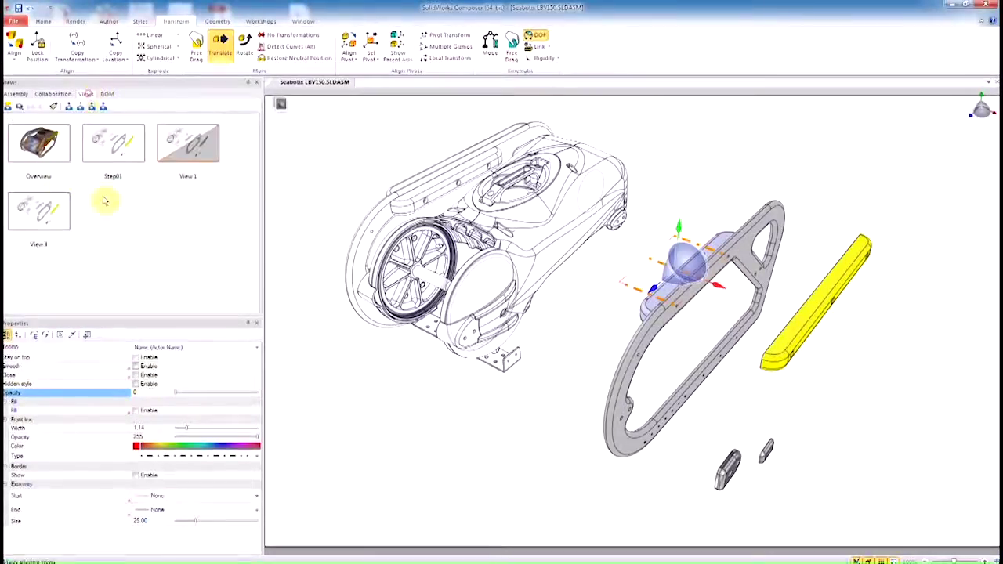
click(7, 106)
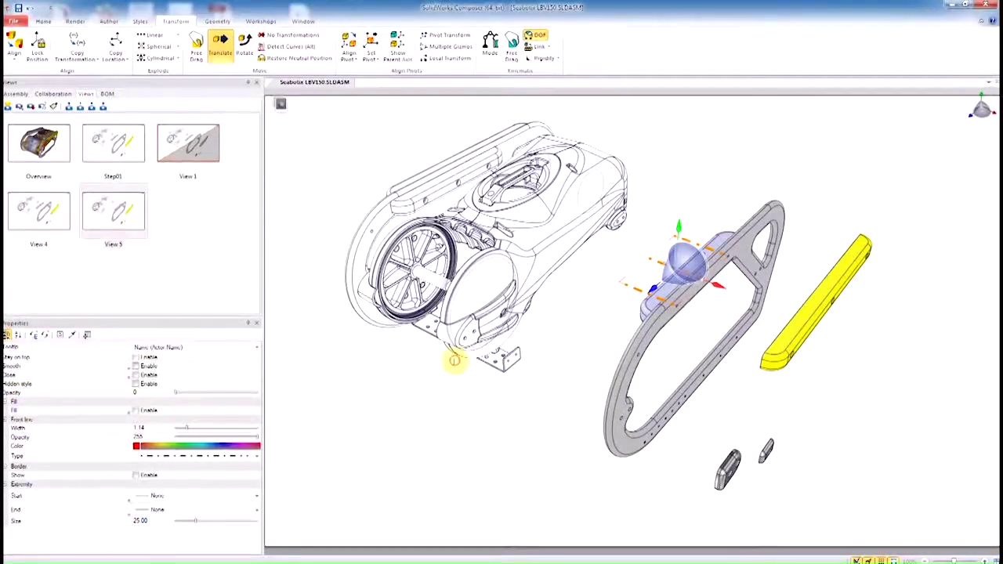
Restore the yellow outer float to its neutral position against the bumper frame and capture a new view.
click(454, 361)
click(810, 312)
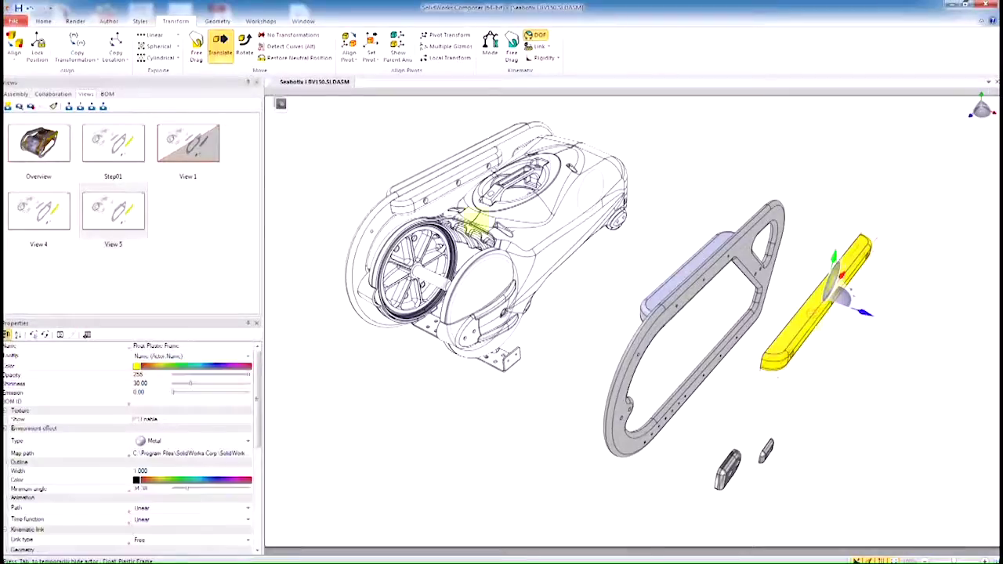
click(276, 60)
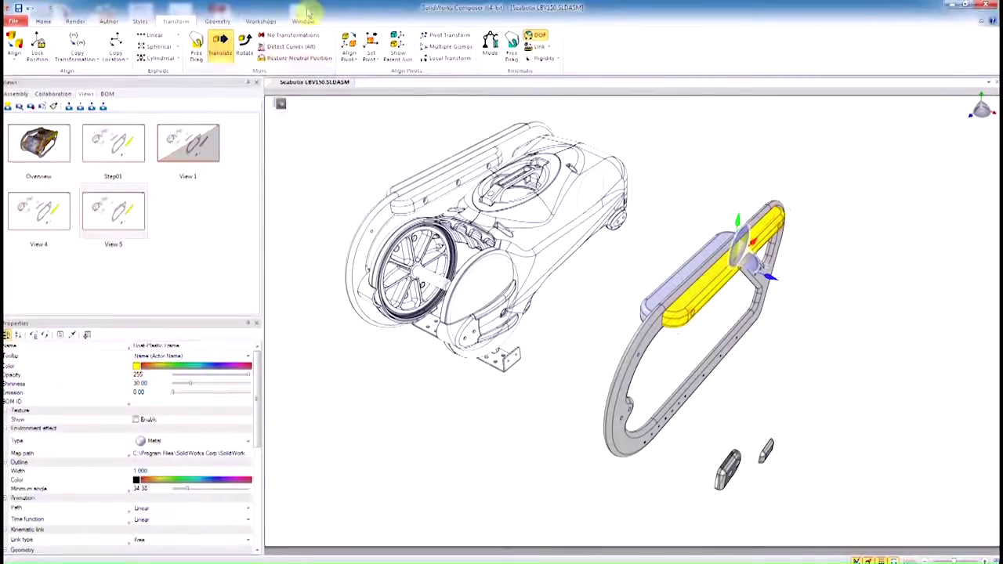
Insert the i_screw.bmp image from the image library and place it beside the upper end of the yellow float.
click(260, 21)
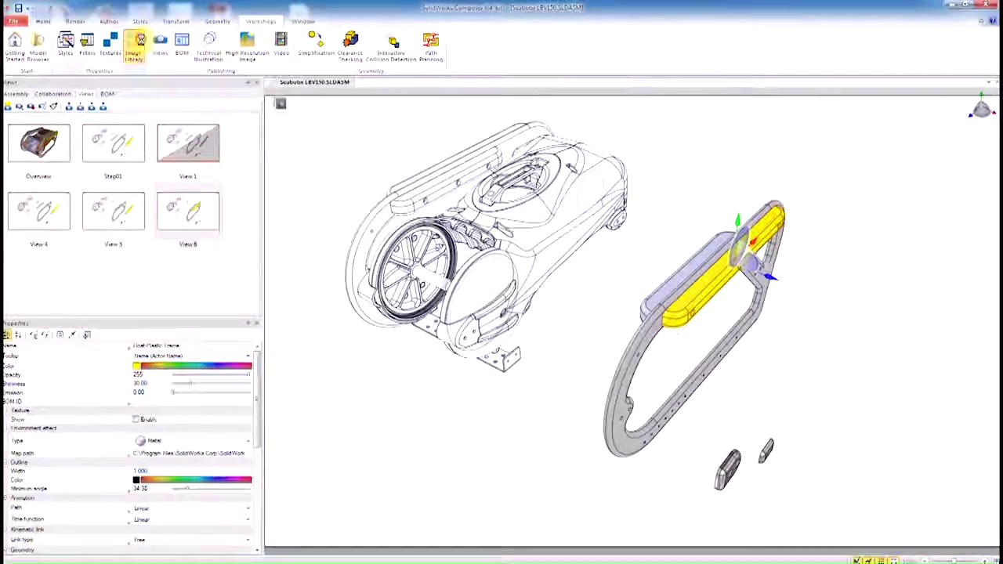
click(134, 47)
drag(991, 235, 991, 353)
drag(951, 392, 680, 284)
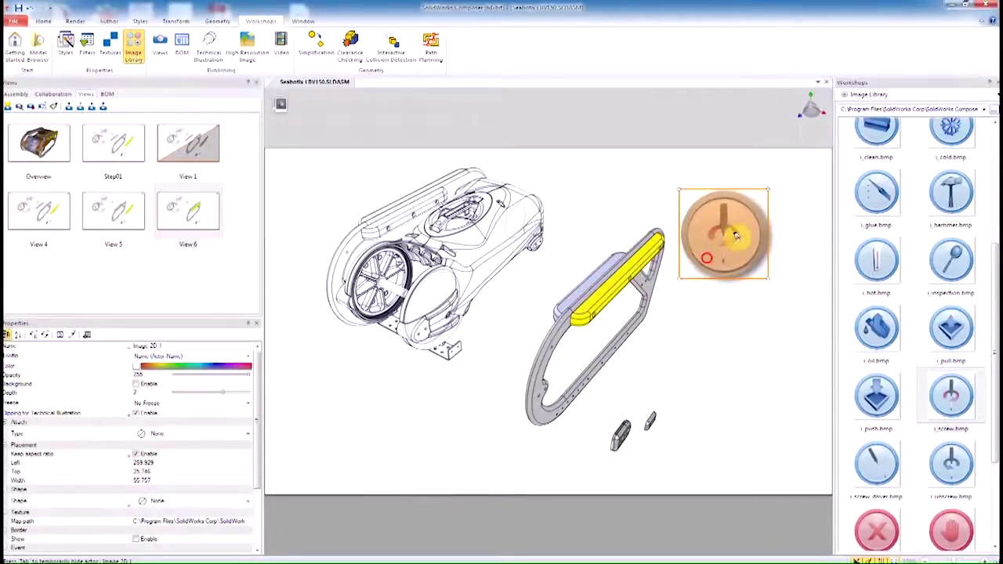
drag(707, 252, 734, 230)
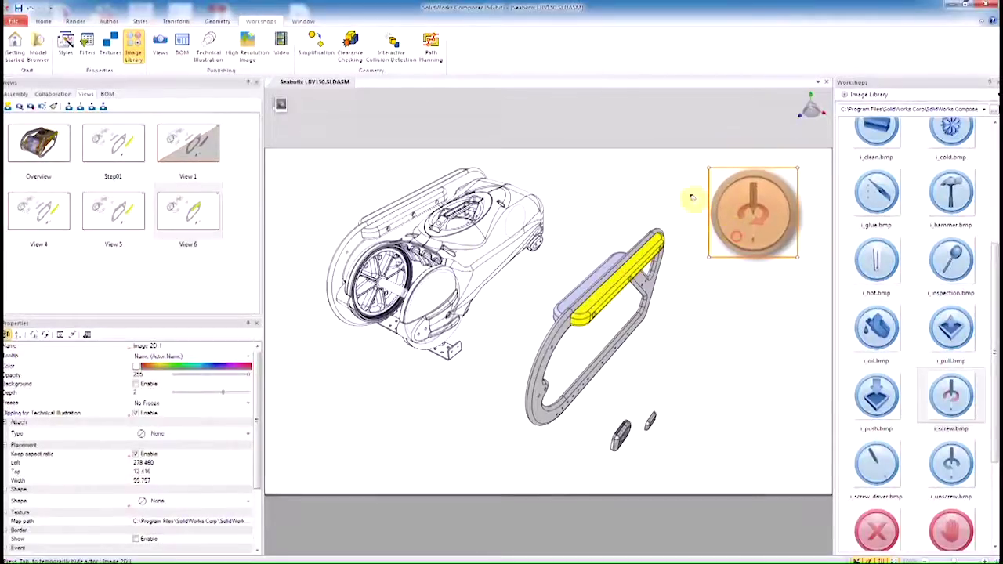
Give the screw image an Arc tooltip attachment, anchor it to the upper end of the yellow float, and curve the arc downward.
click(174, 432)
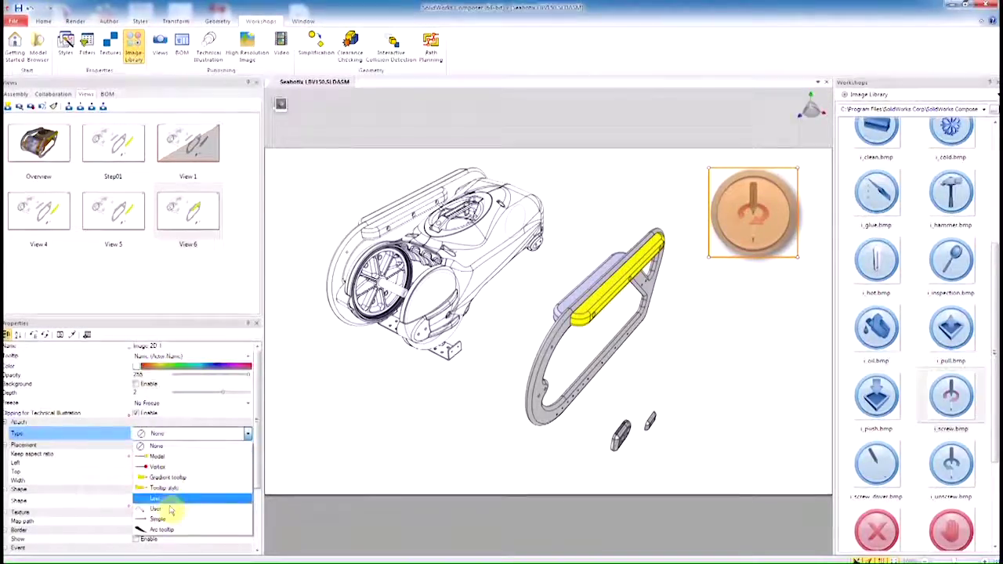
click(149, 530)
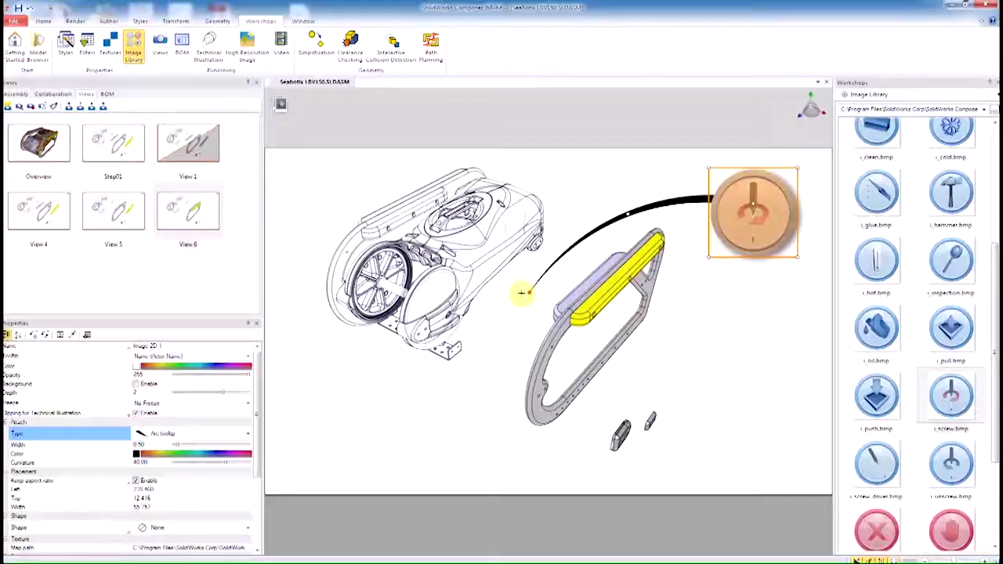
drag(525, 288, 657, 248)
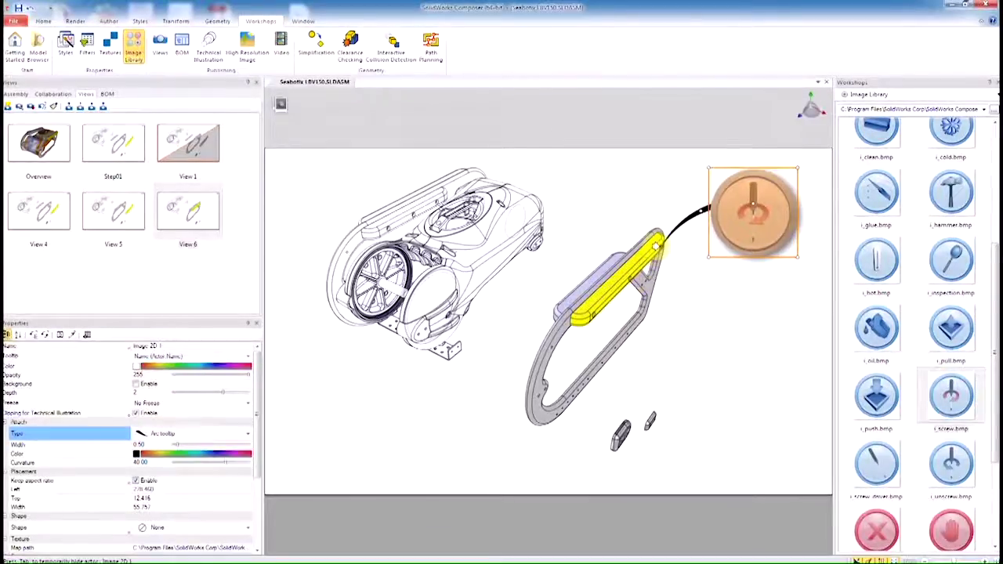
drag(700, 209, 709, 239)
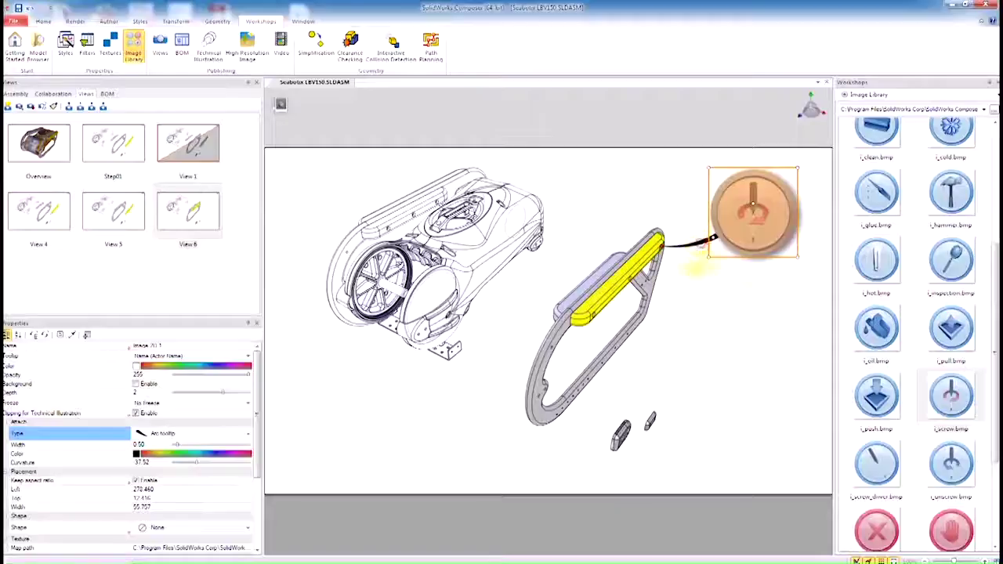
Capture a new view showing the screw image, and fade the image out by setting its opacity to 0.
click(741, 339)
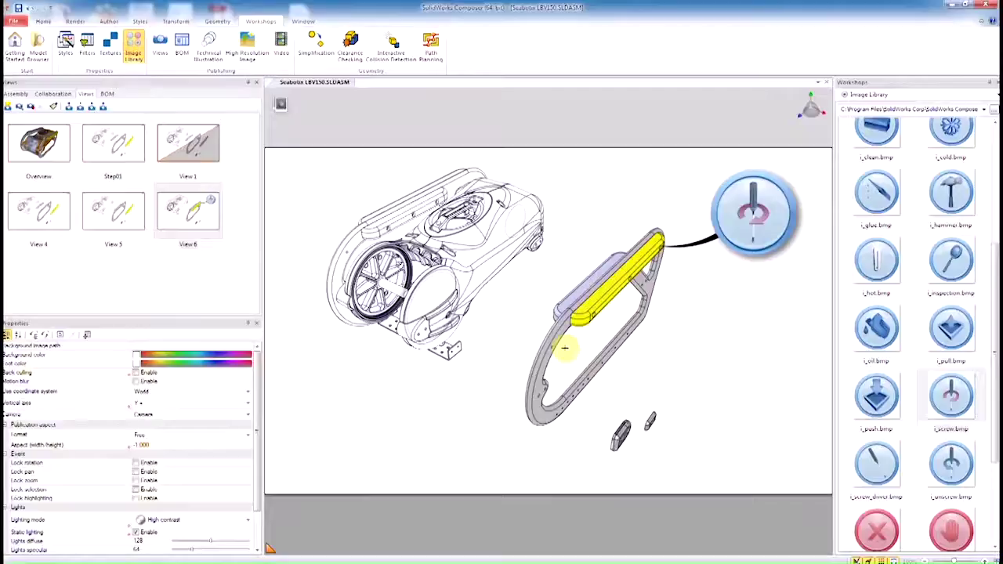
click(8, 106)
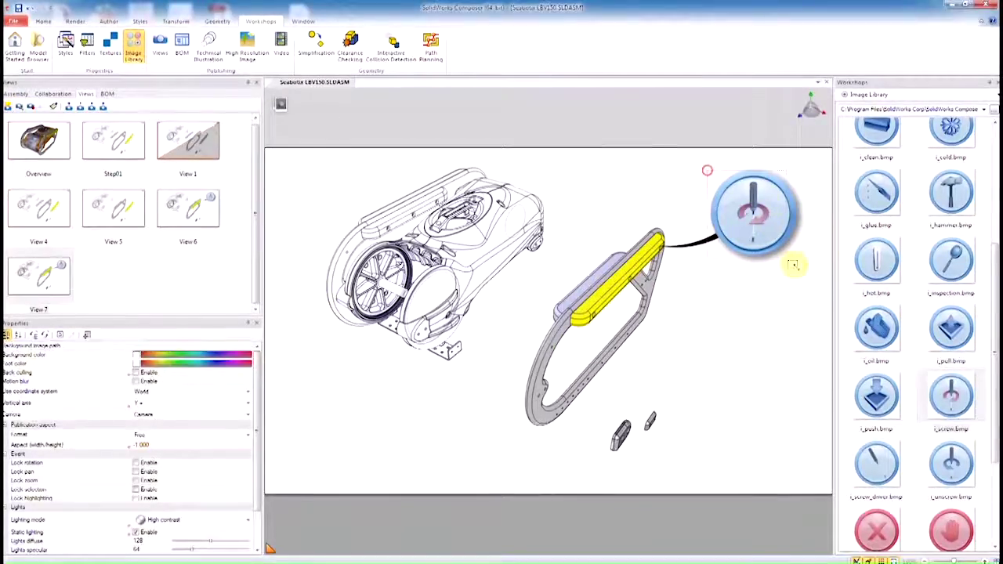
click(754, 210)
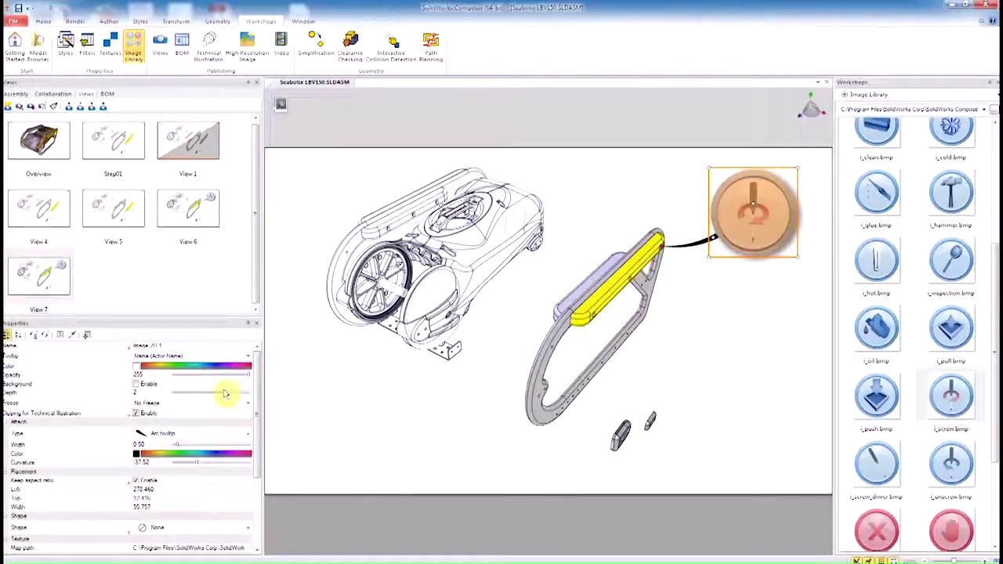
drag(205, 383, 94, 384)
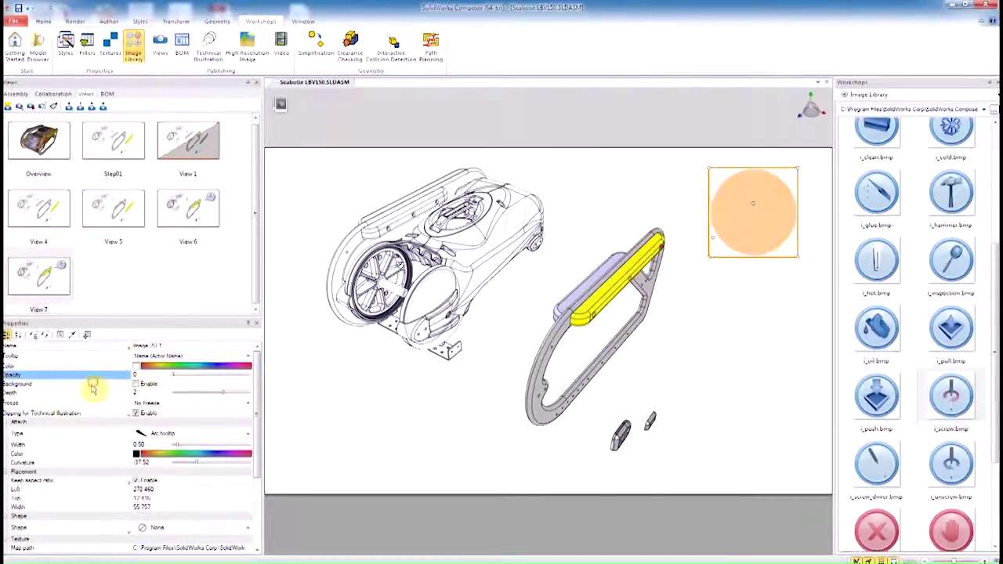
click(760, 361)
Select both detached ballasts and restore them to their neutral positions on the bumper frame.
drag(608, 414, 685, 441)
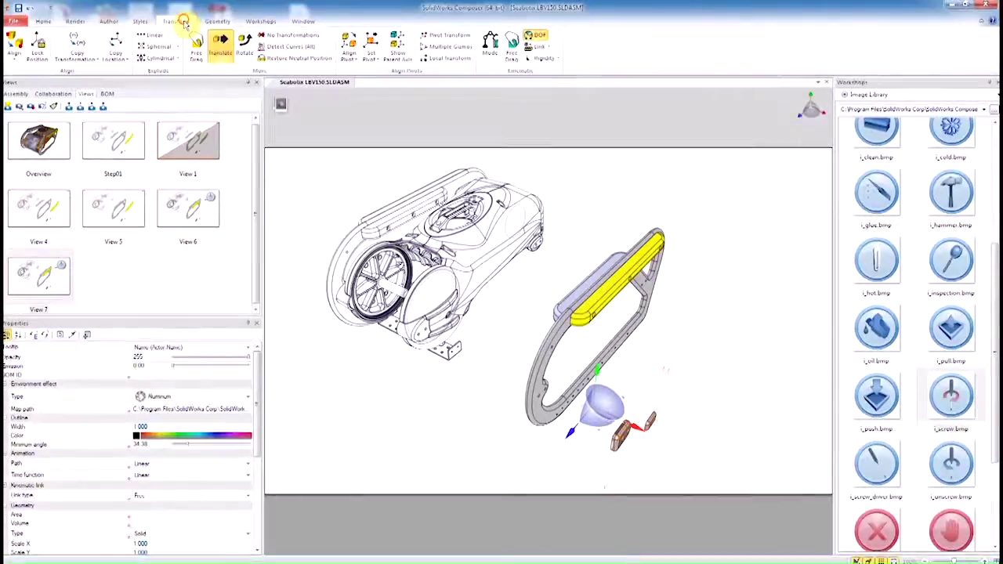
click(296, 60)
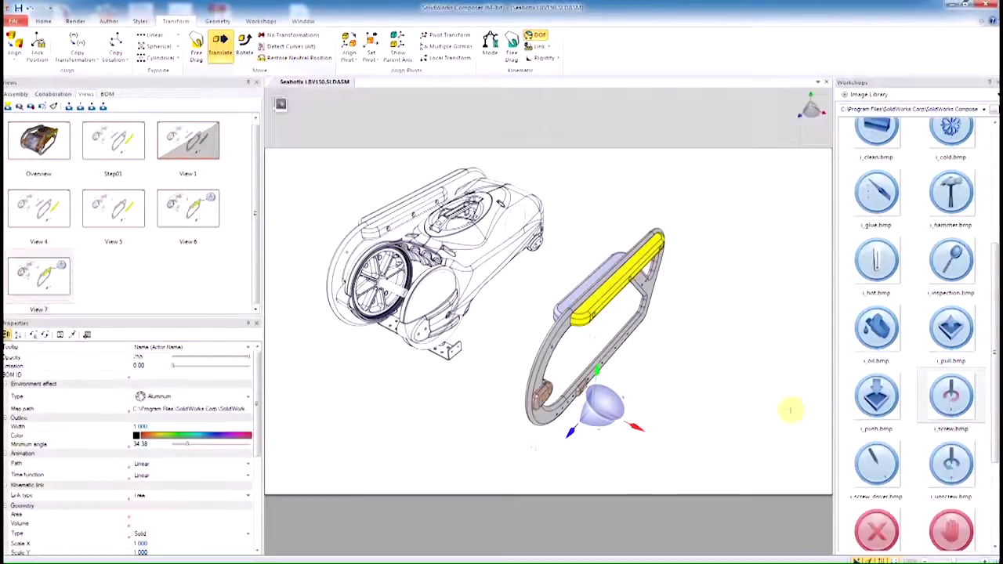
click(857, 444)
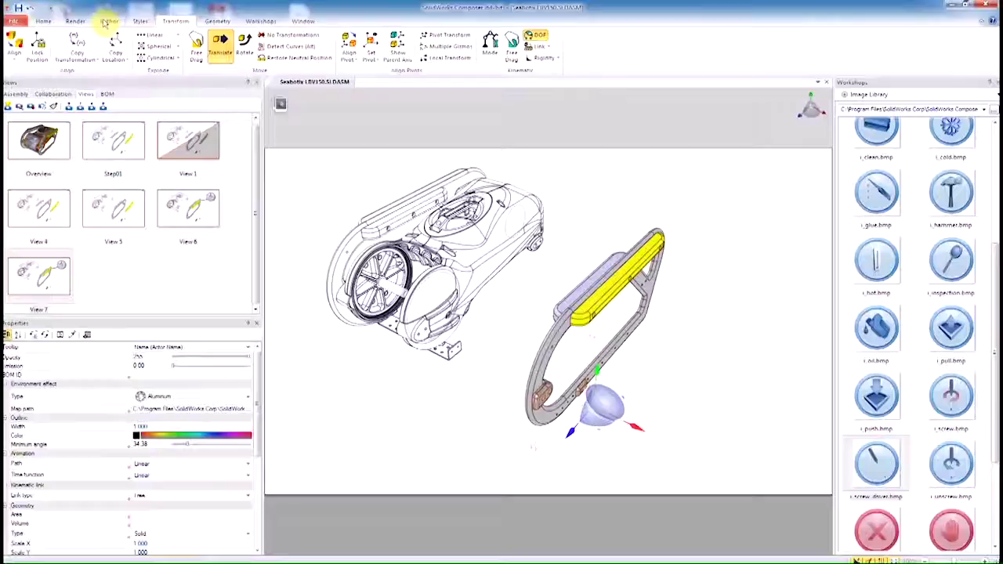
Draw an arrow about 332 long pointing at the front ballast, perpendicular to its outer face.
click(99, 46)
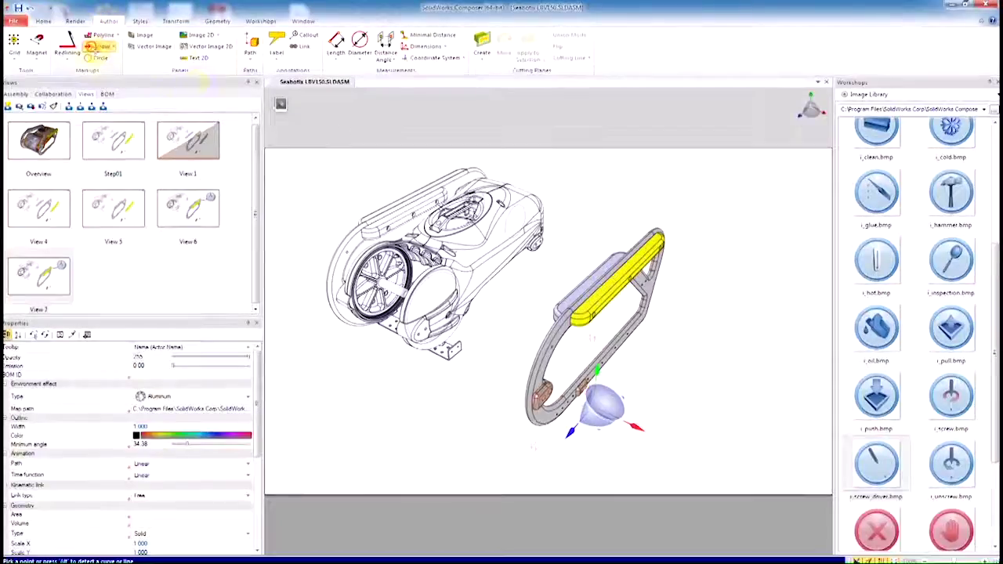
click(536, 382)
scroll(570, 427, up, 3)
scroll(568, 426, up, 8)
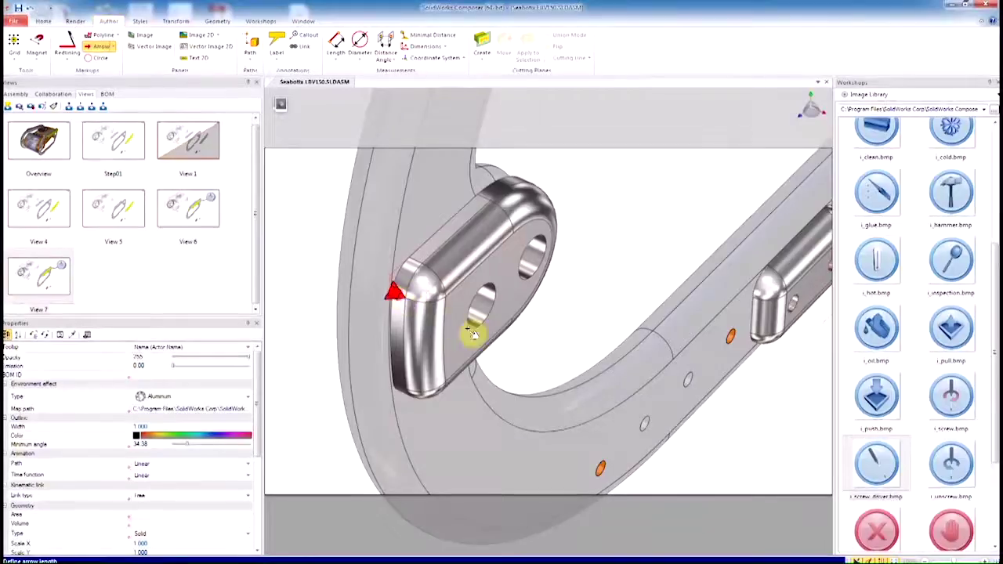
scroll(718, 384, down, 6)
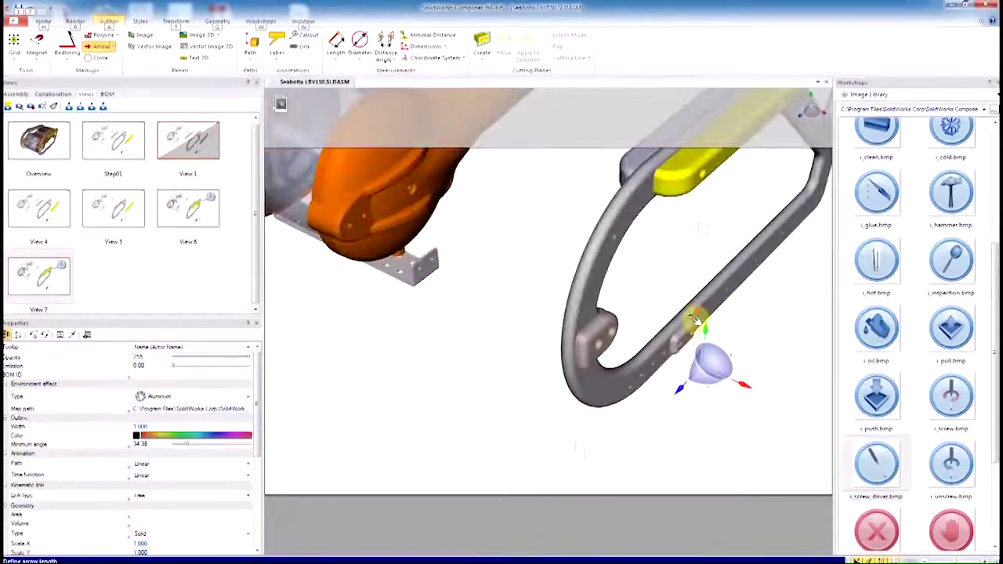
scroll(694, 318, down, 4)
middle_drag(708, 305, 633, 329)
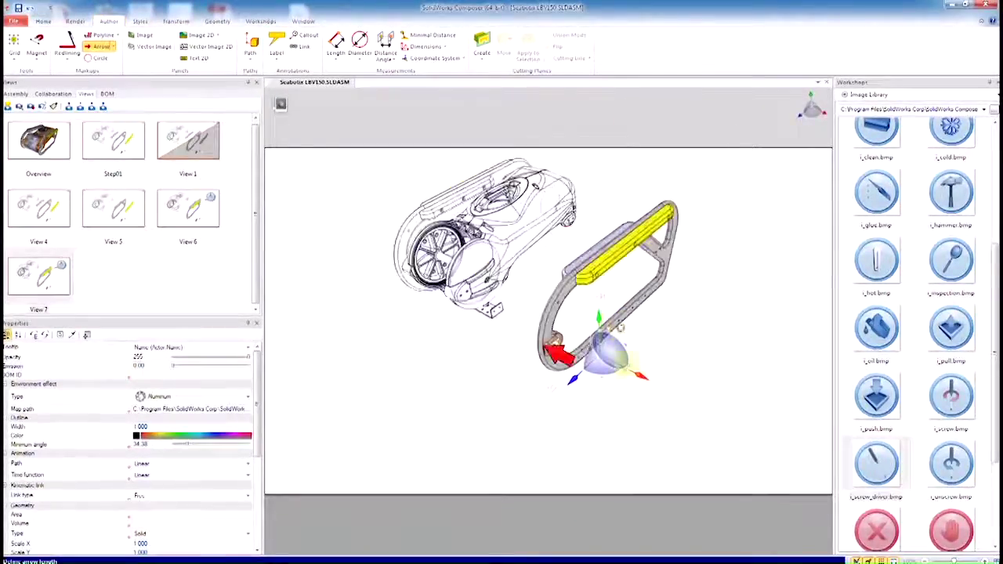
click(693, 427)
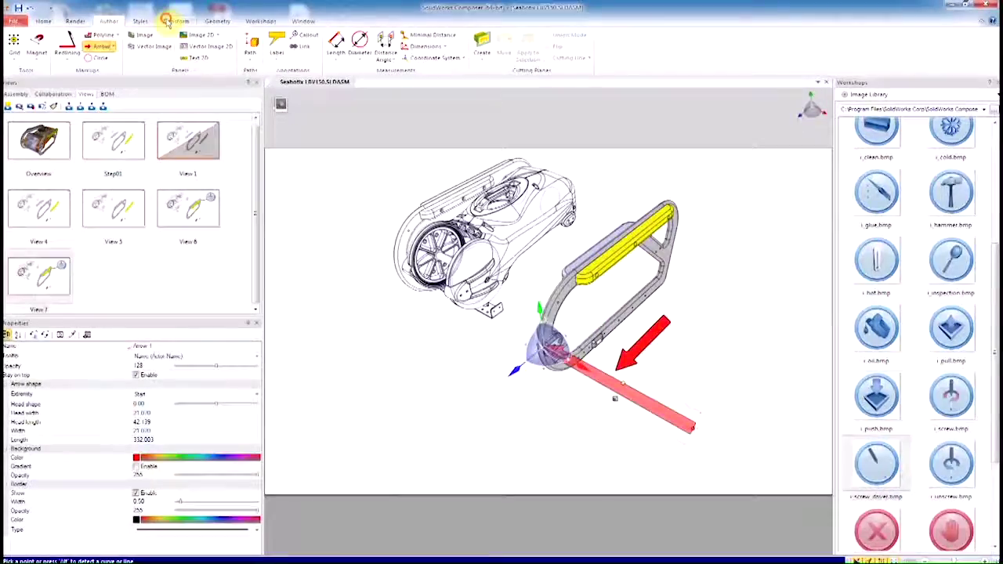
Translate the arrow about 34 along its own axis, away from the front ballast.
click(171, 21)
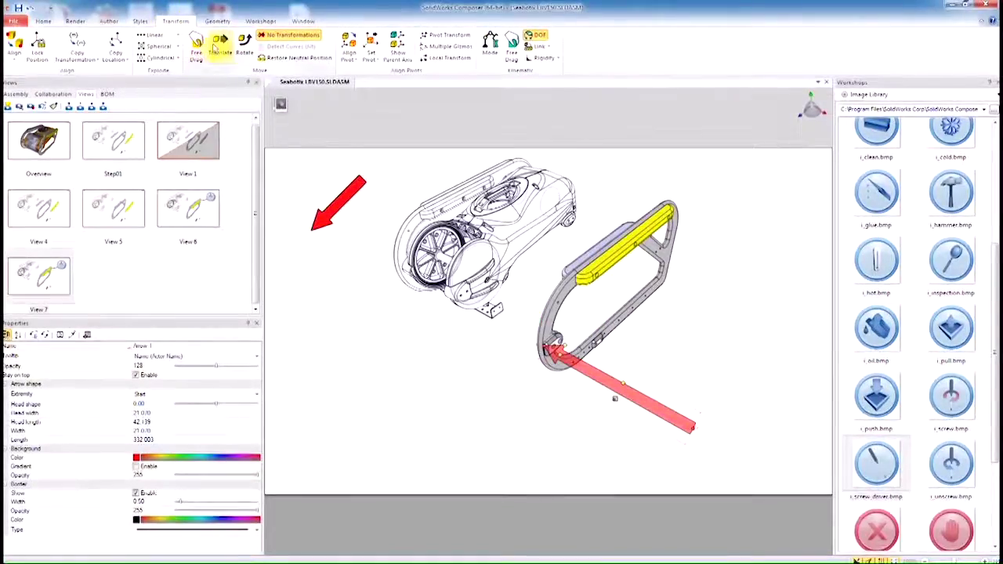
click(218, 47)
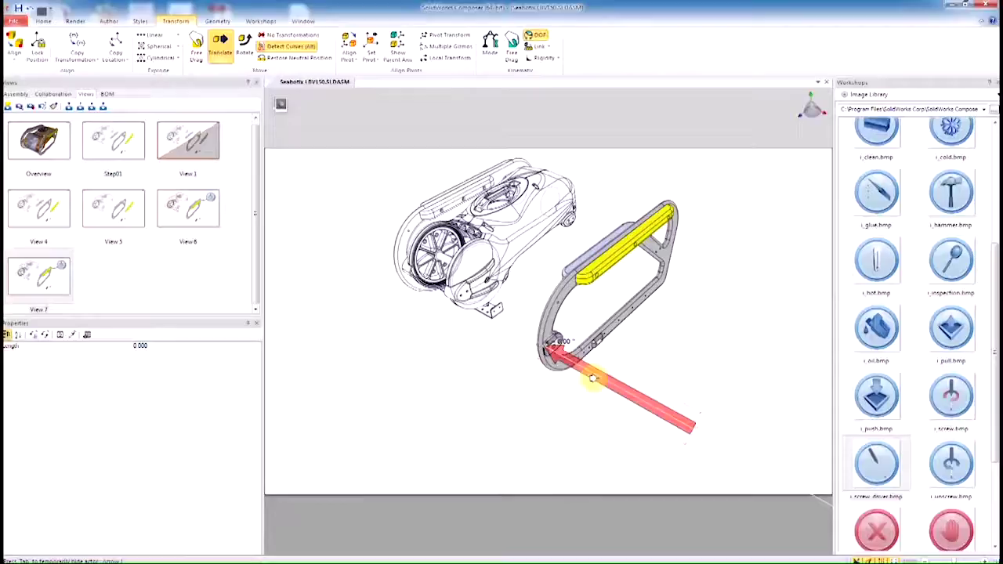
mouse_move(593, 378)
mouse_down()
mouse_move(600, 385)
mouse_move(588, 385)
mouse_up()
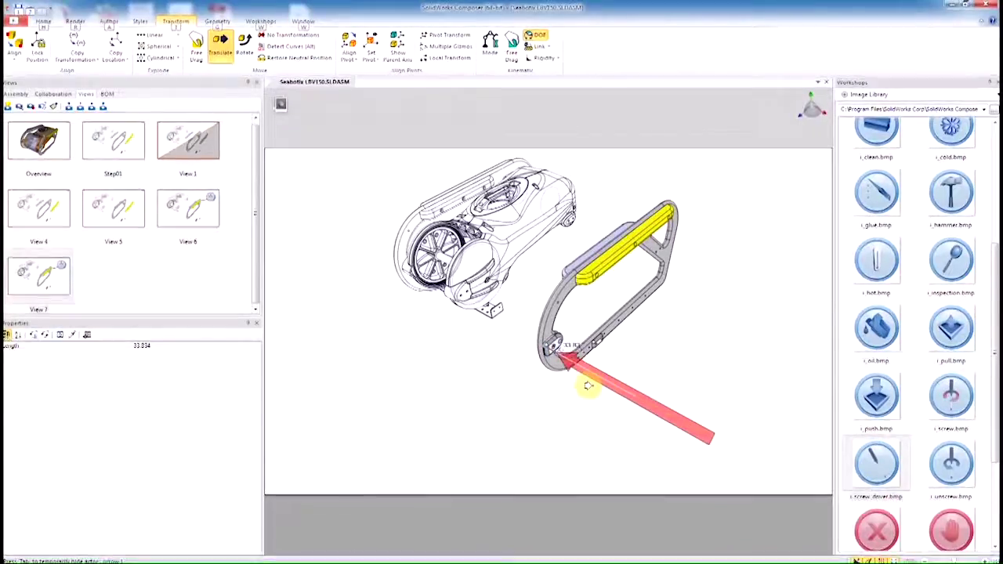
Set the arrow's opacity to 255 and its background color to bright green.
drag(217, 366, 293, 373)
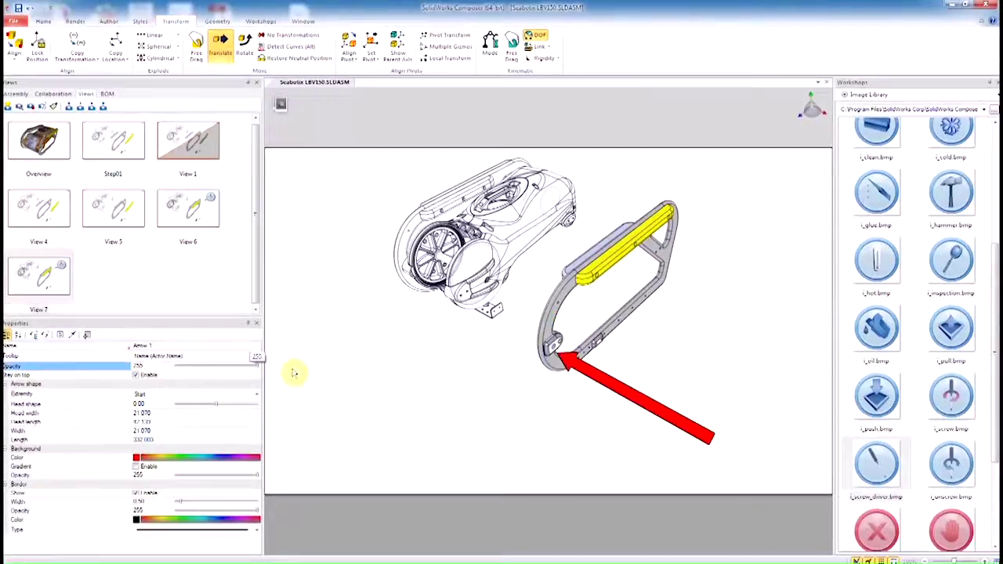
click(139, 457)
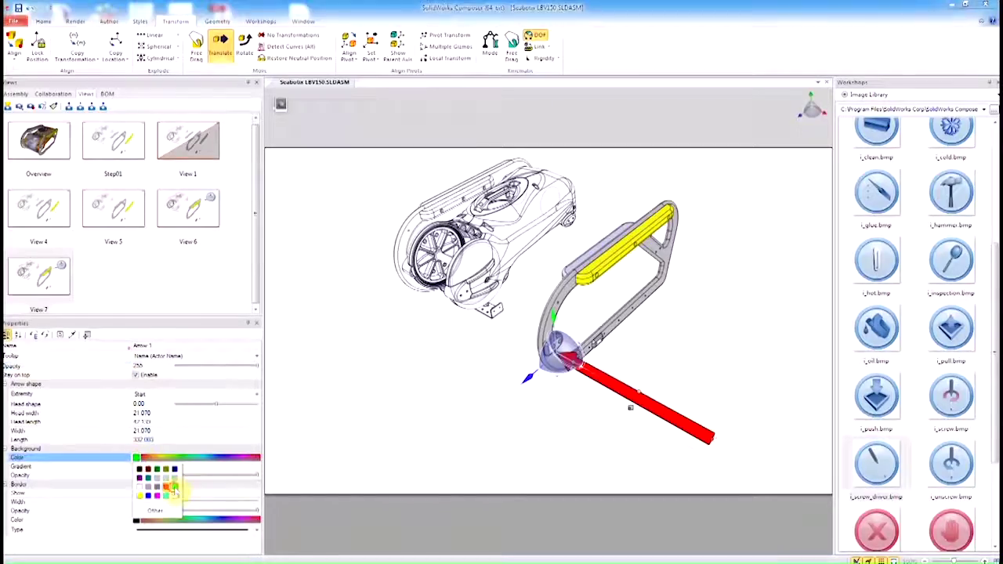
click(174, 489)
Update View 7 with the green arrow and View 1's camera, and capture another view with the arrow hidden.
click(175, 154)
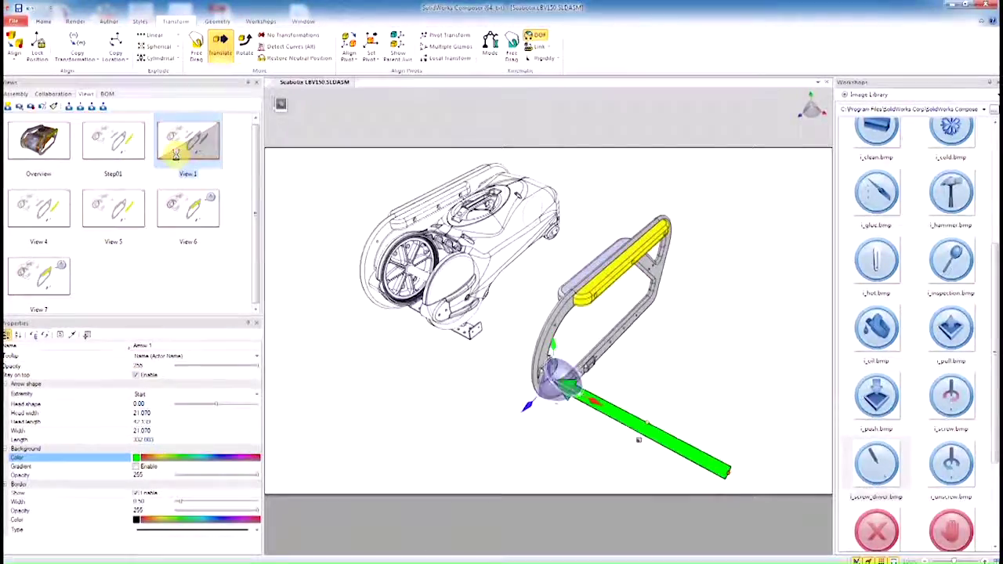
click(38, 287)
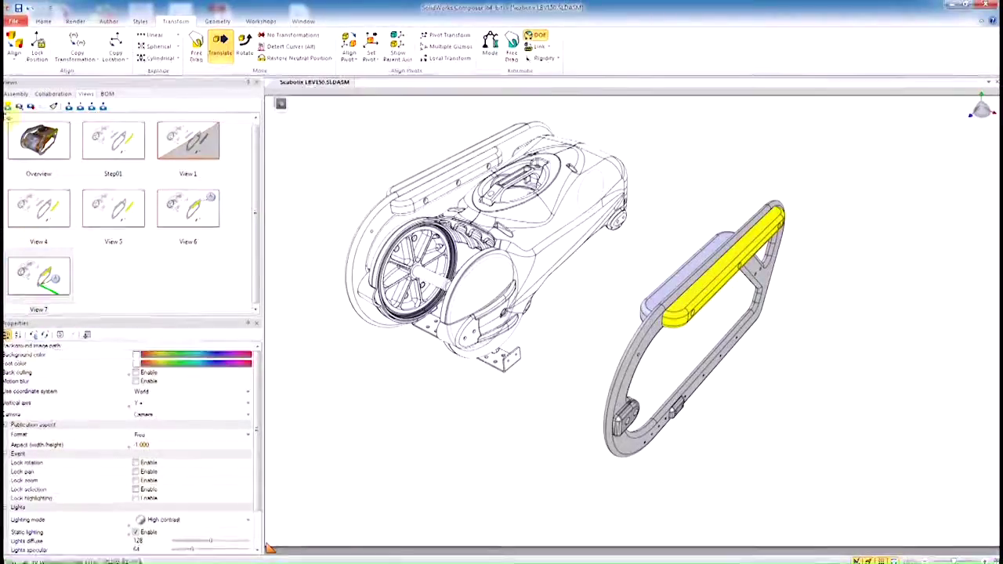
click(7, 105)
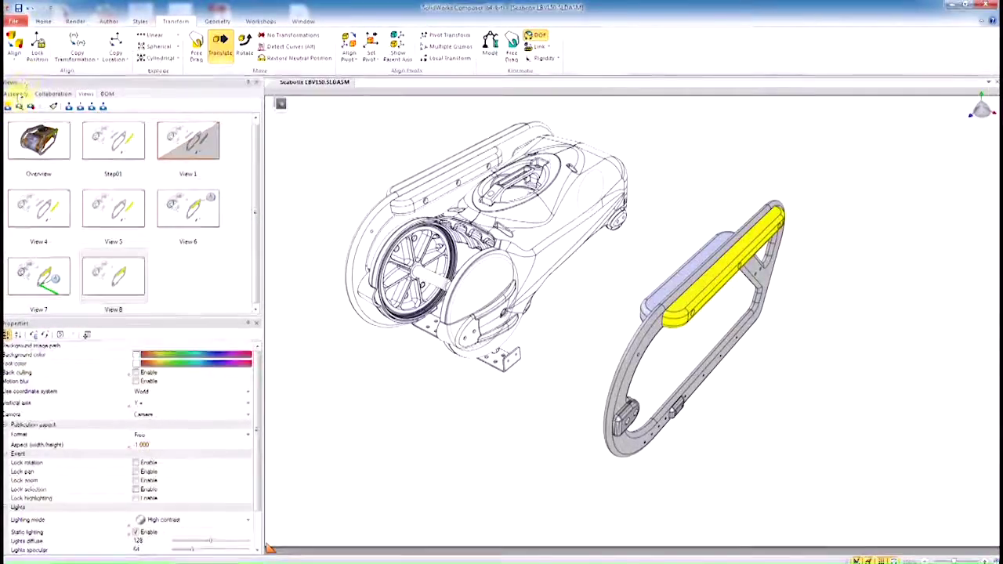
Restore the Bumper Right Side assembly to its neutral position and capture it as a new view.
click(11, 94)
click(9, 106)
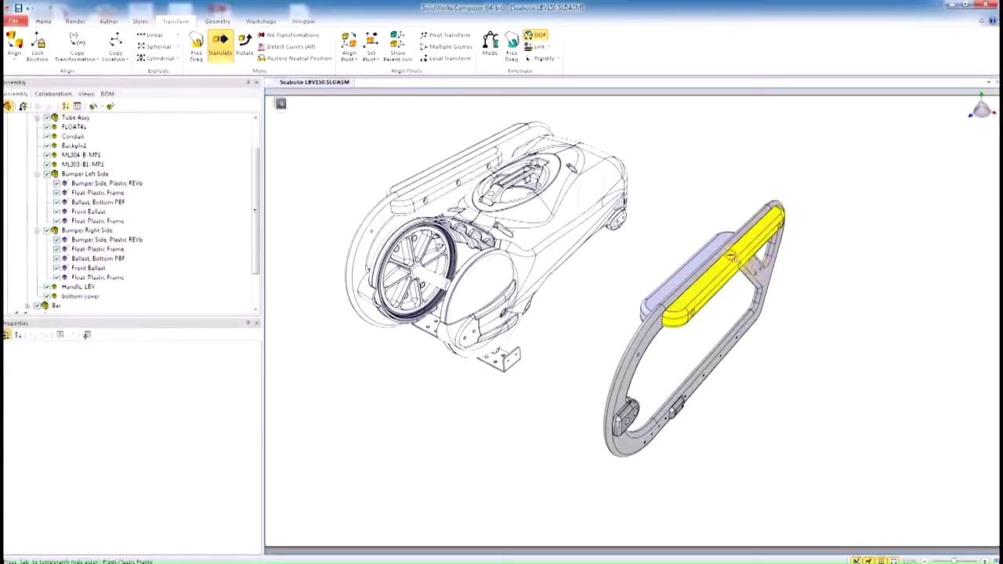
click(755, 269)
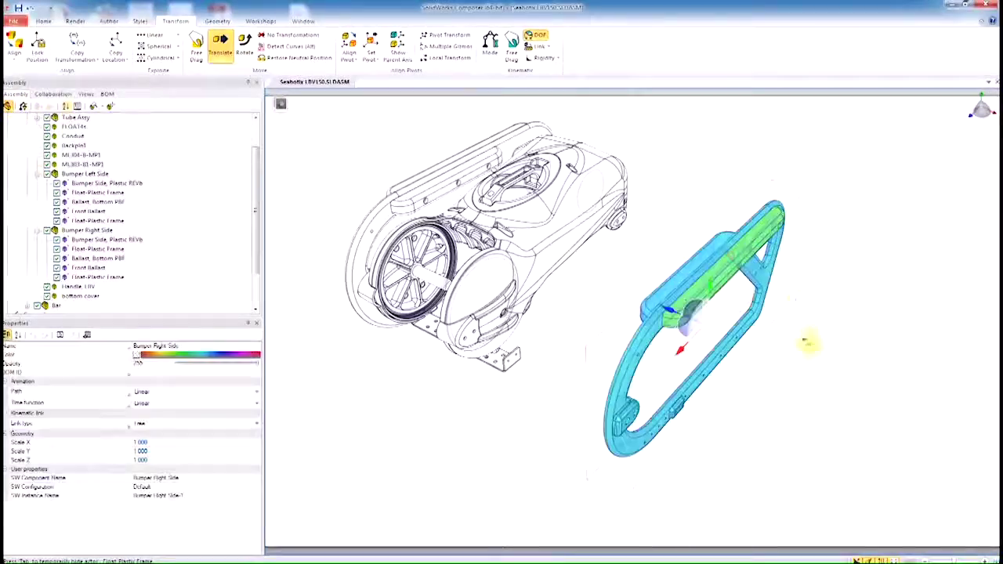
click(305, 59)
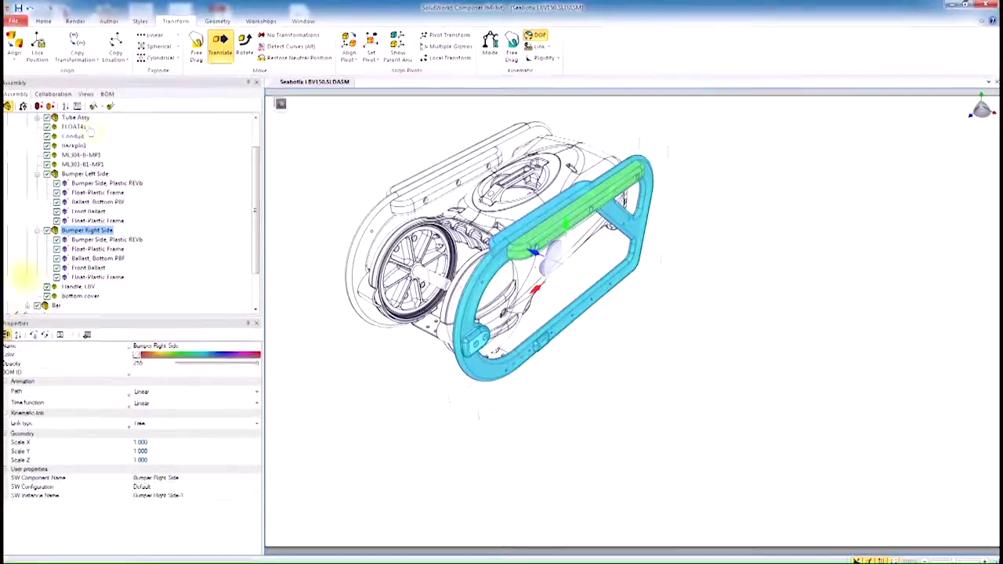
click(86, 94)
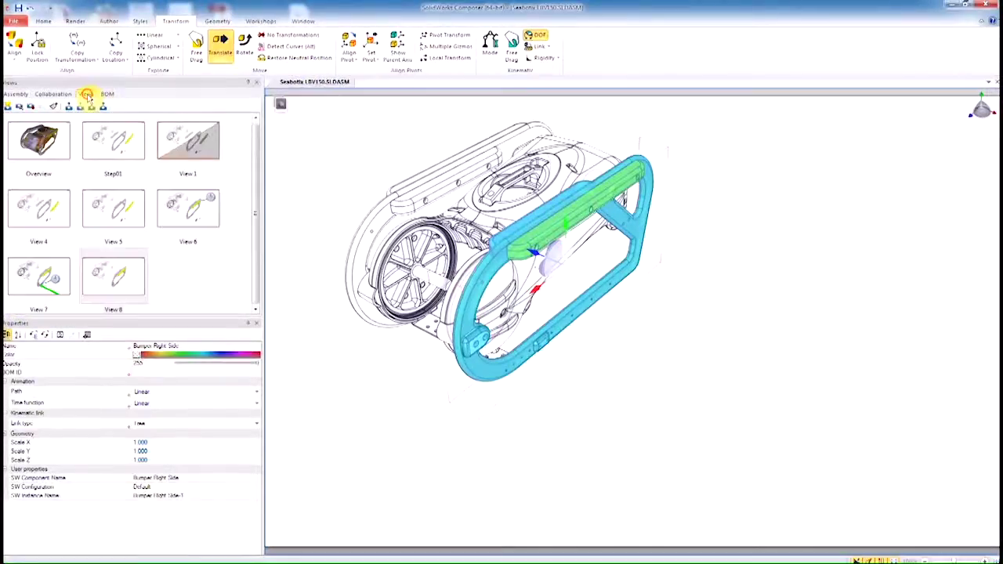
click(8, 106)
click(423, 461)
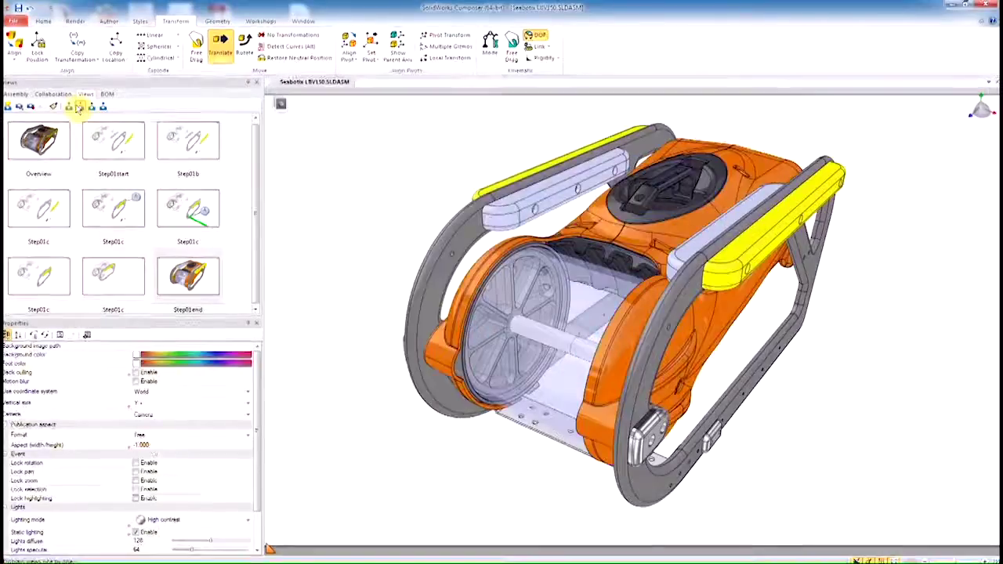
For the Overview's high-resolution image, turn off the alpha channel, set the width to 2400 pixels and compute the file size at highest JPEG quality.
click(77, 107)
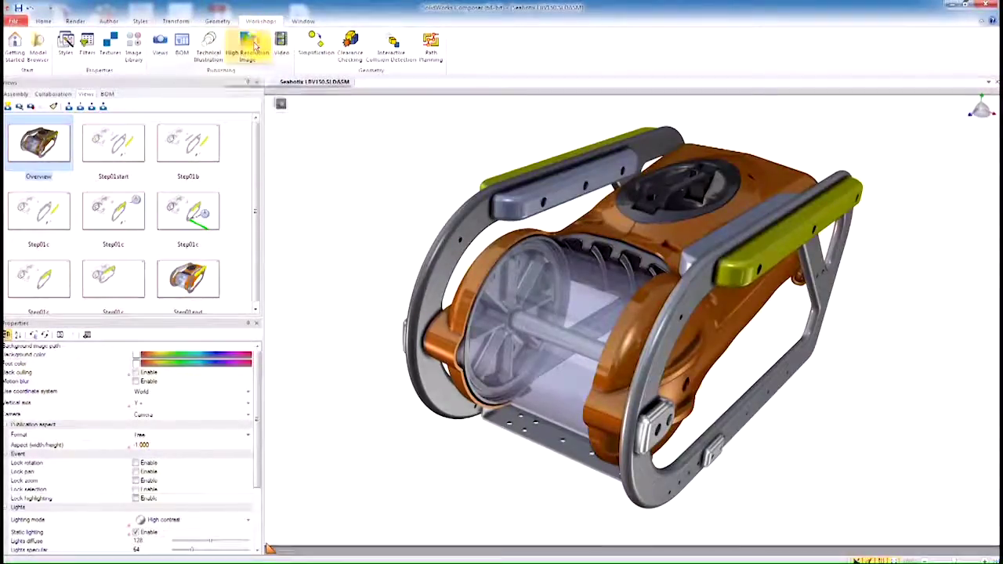
click(249, 46)
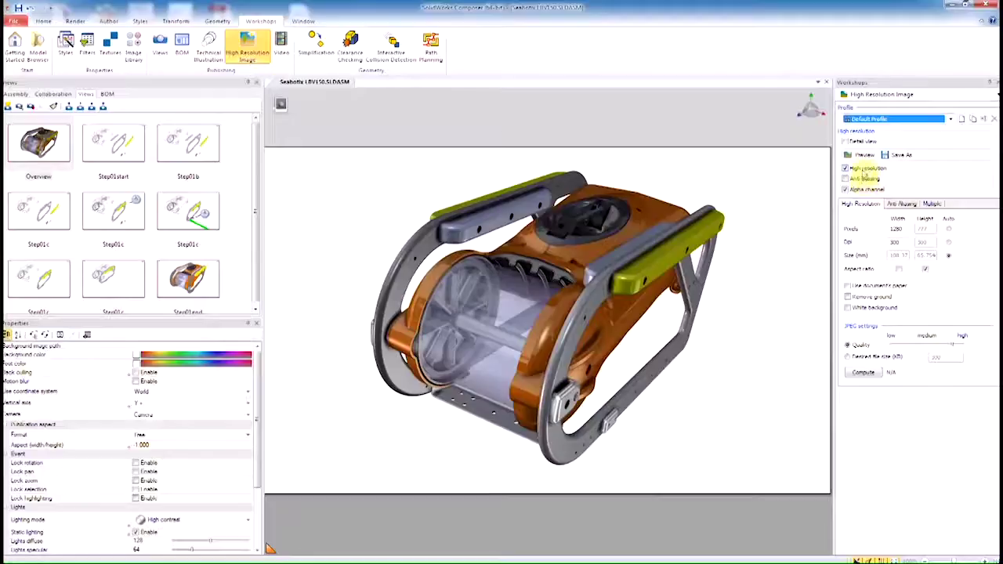
click(850, 190)
click(853, 179)
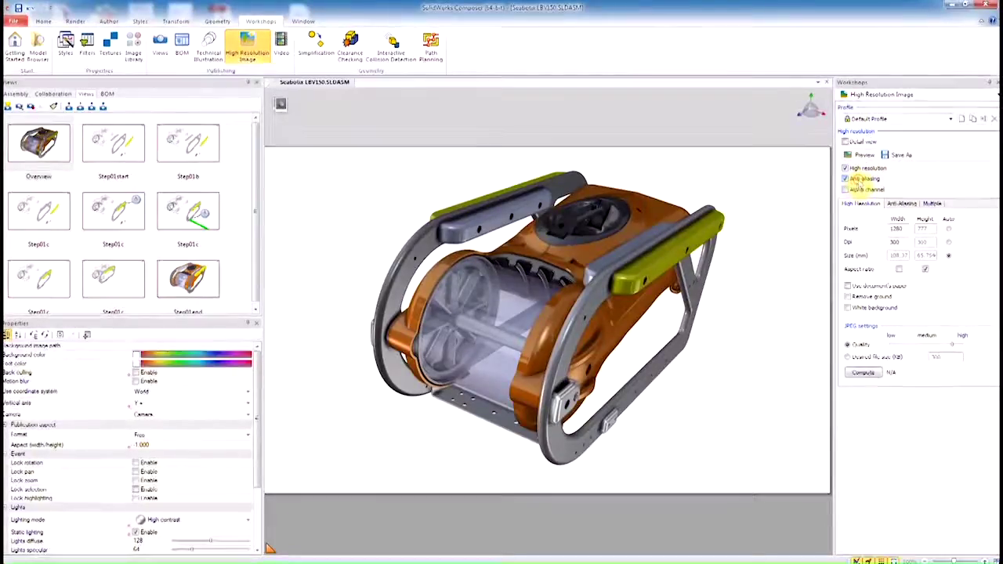
double_click(895, 228)
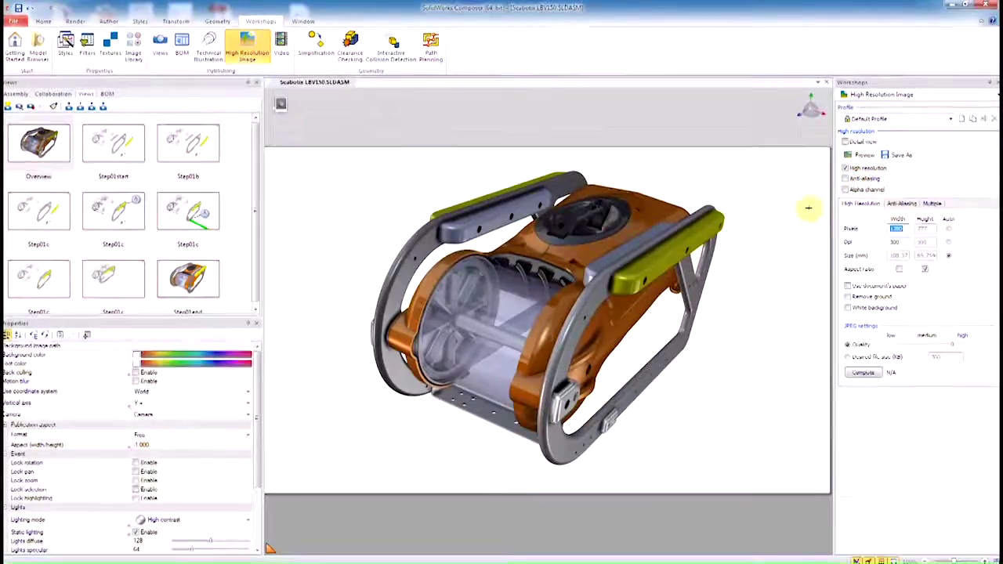
text(2400)
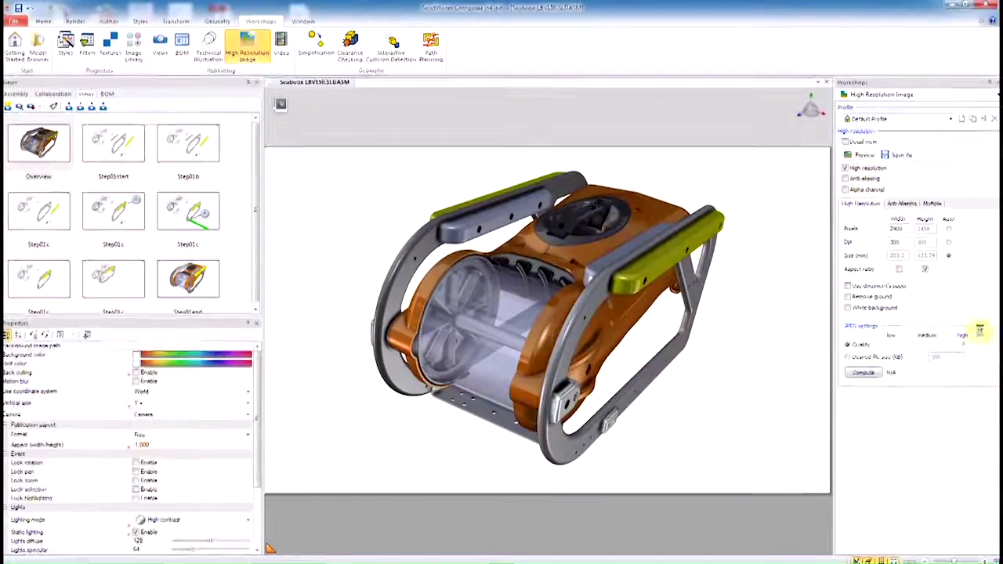
click(862, 372)
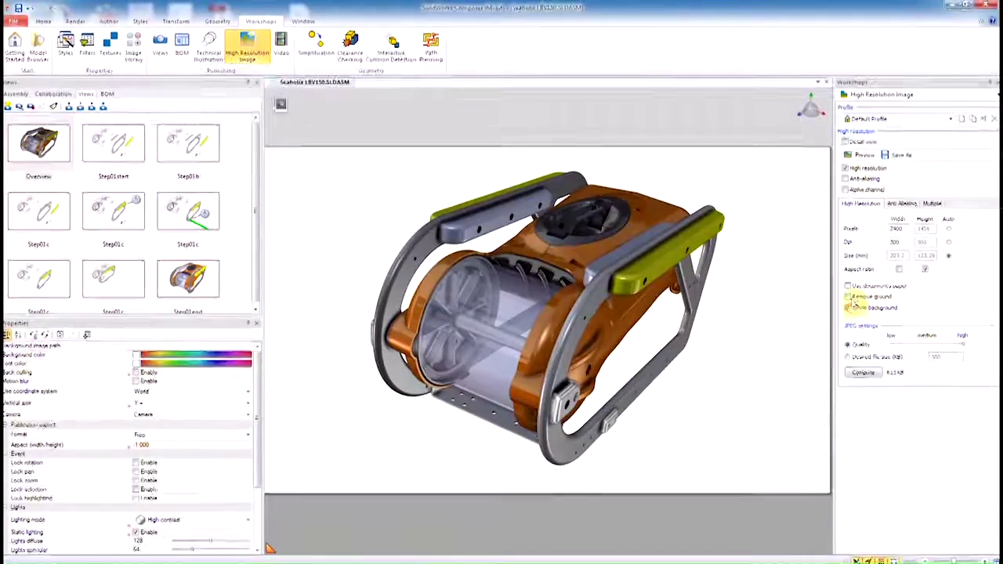
Enable the white background, ground removal and document paper for the image export, and include all views as multiple images.
click(848, 307)
click(848, 296)
click(848, 286)
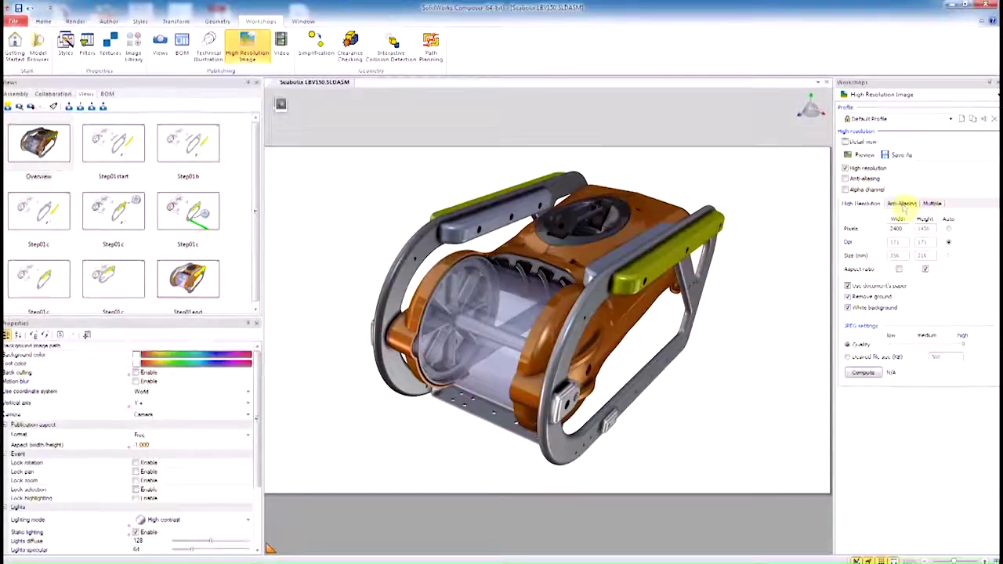
click(902, 203)
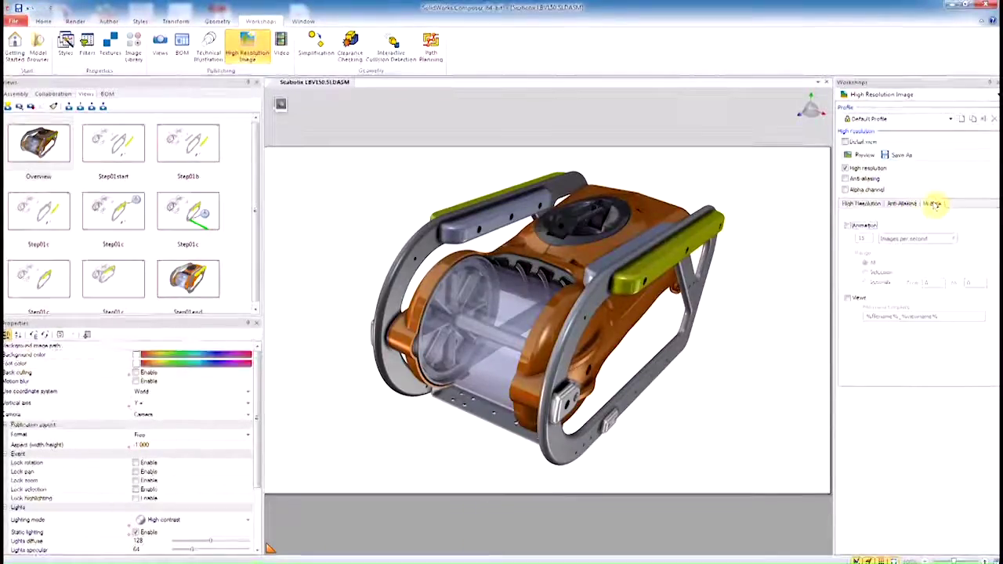
click(847, 298)
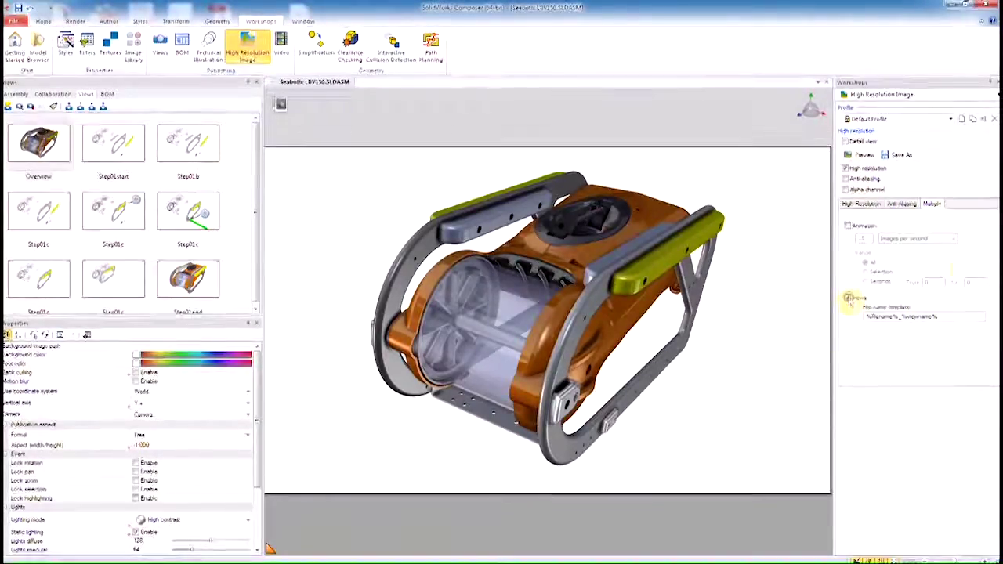
Export the view images as Seabotix LBV150.jpg into a new folder named Images inside Printable-Manual.
click(895, 154)
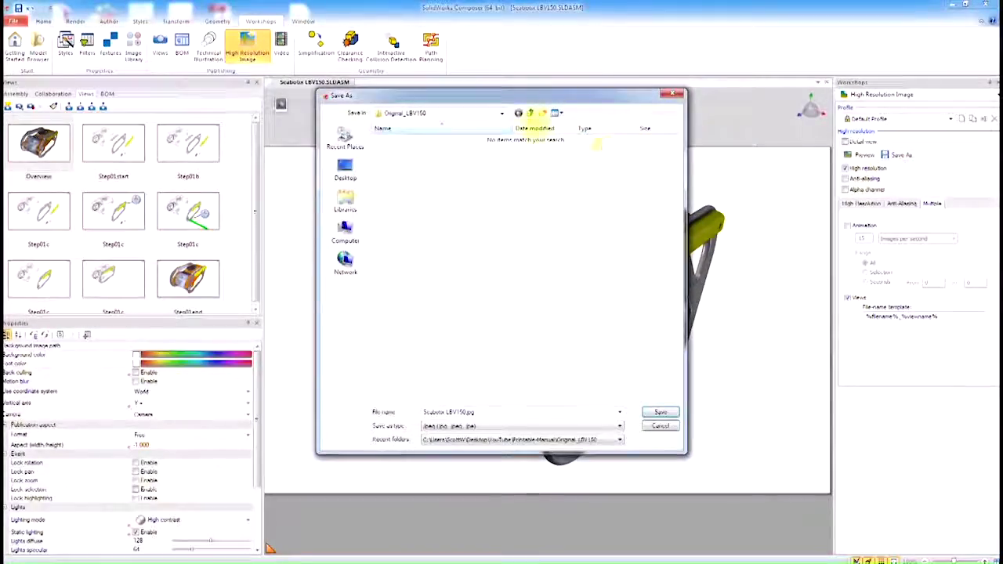
click(530, 113)
click(543, 114)
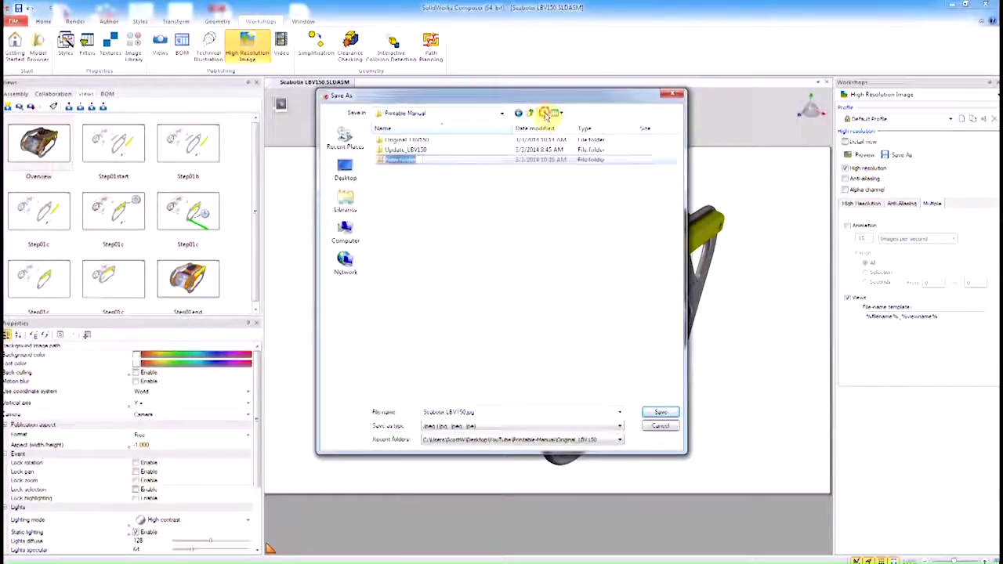
text(Images)
key(Return)
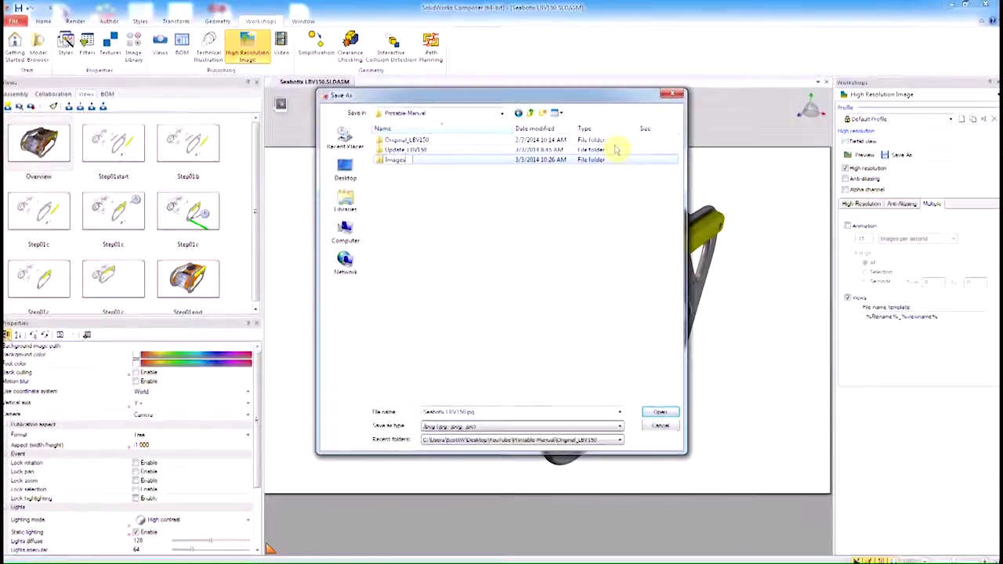
key(Return)
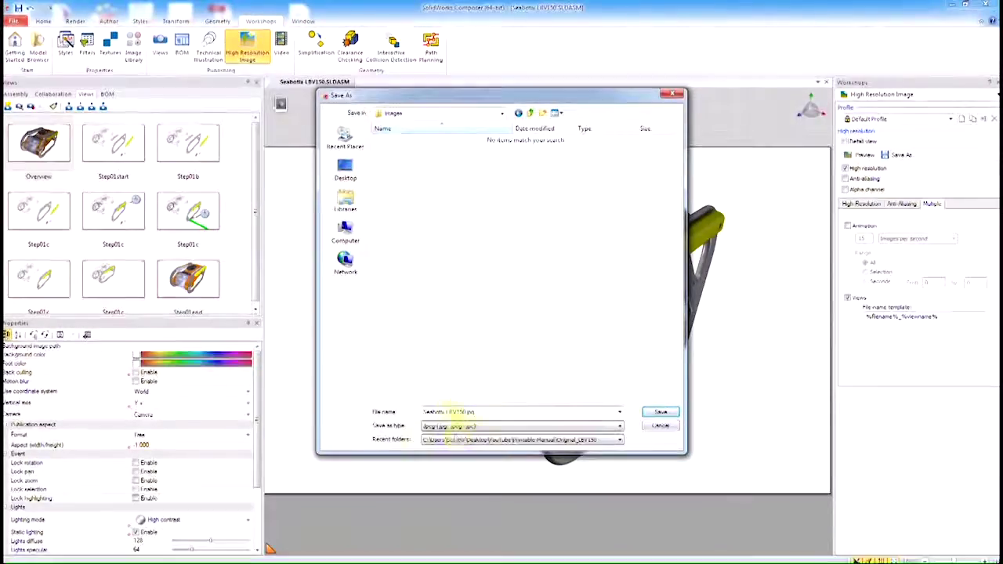
click(664, 413)
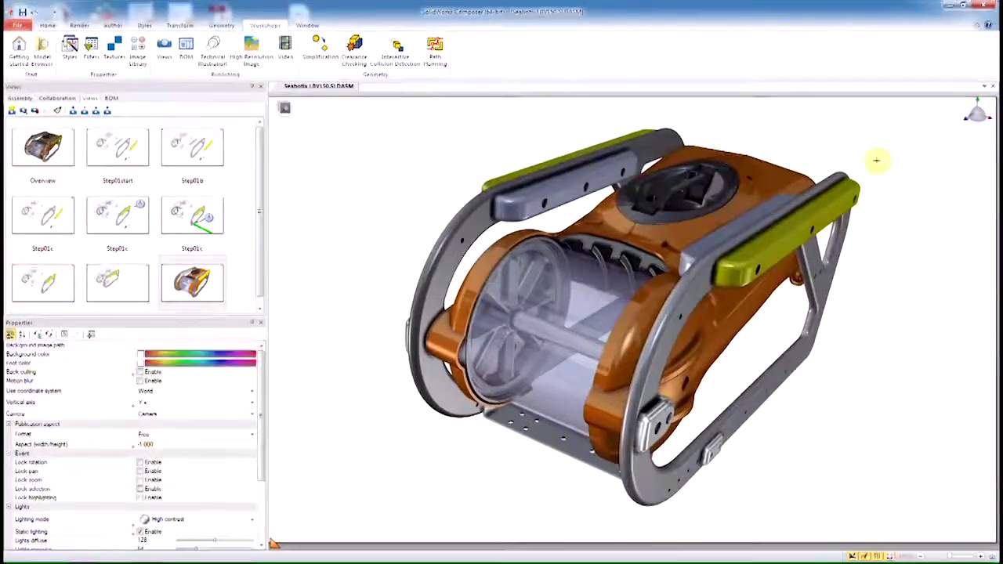
Switch to File Explorer and open the Images folder in Printable-Manual.
key(alt+Tab)
key(alt+Tab)
key(alt+Tab)
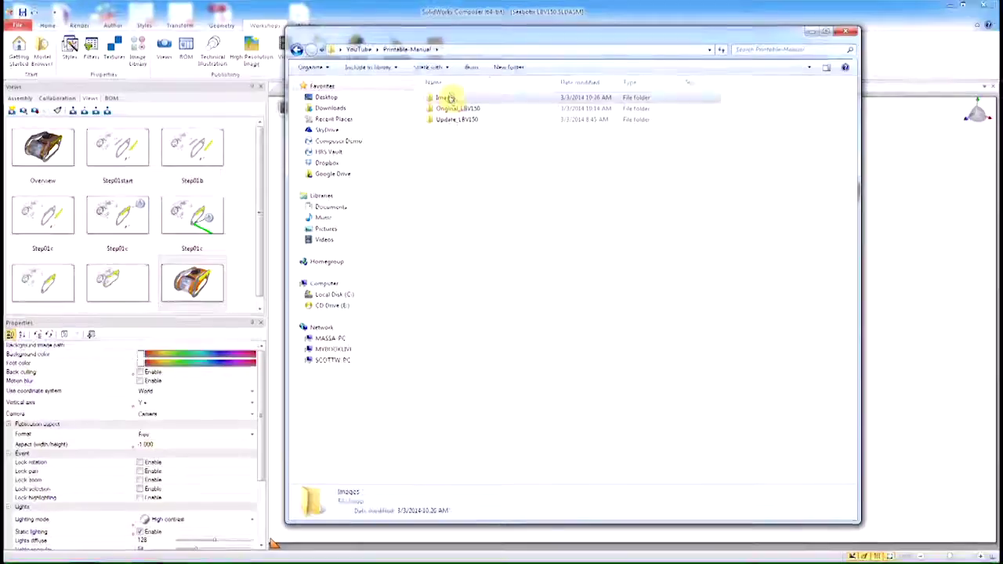
double_click(445, 98)
Review the exported view images one after another in Windows Photo Viewer, starting with the Overview image.
double_click(459, 119)
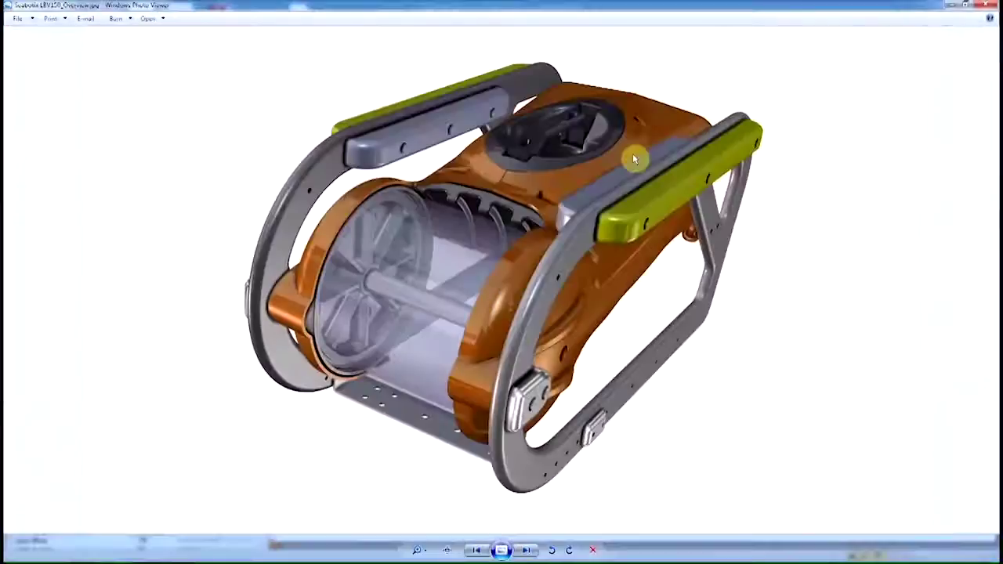
key(Right)
key(Right)
key(Right)
key(Right)
key(Right)
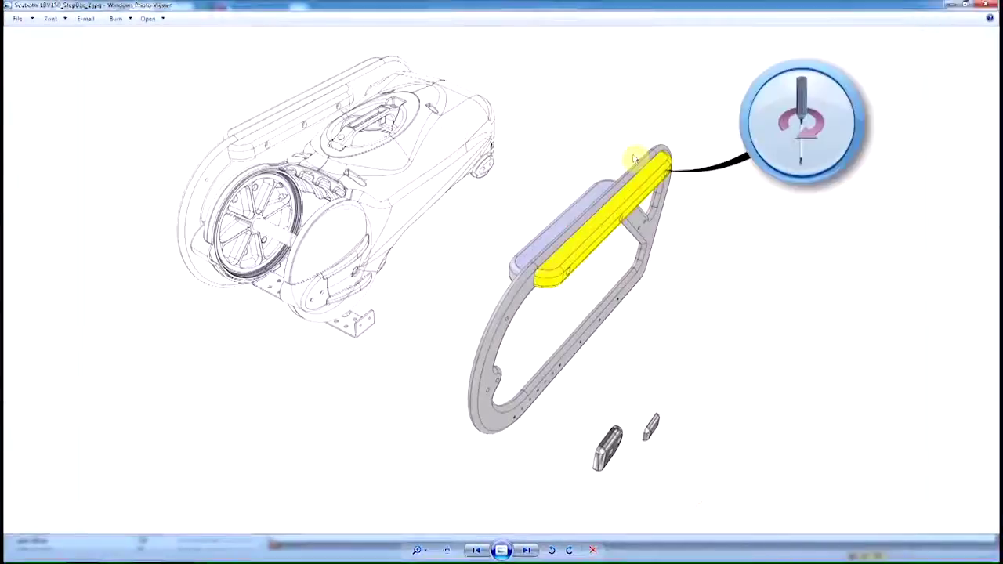
key(Right)
key(Right)
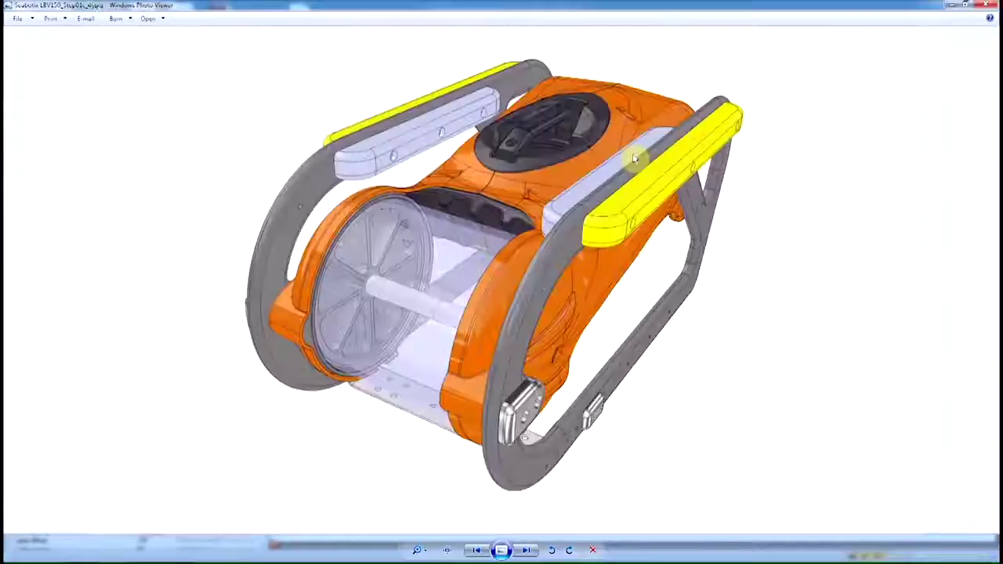
click(988, 5)
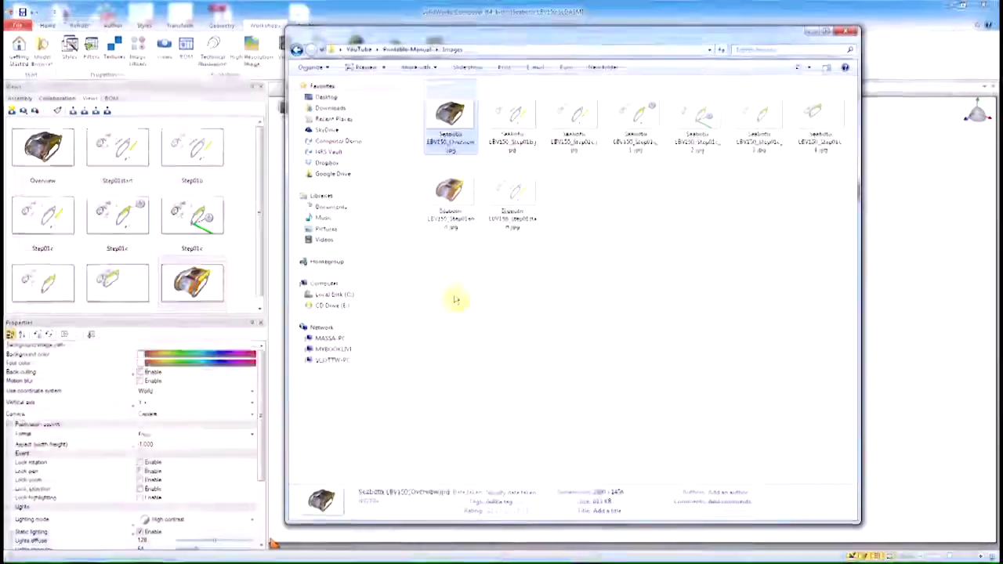
Create a Word document named Manual in the Images folder and open it in a maximized Microsoft Word window.
right_click(472, 285)
mouse_move(510, 433)
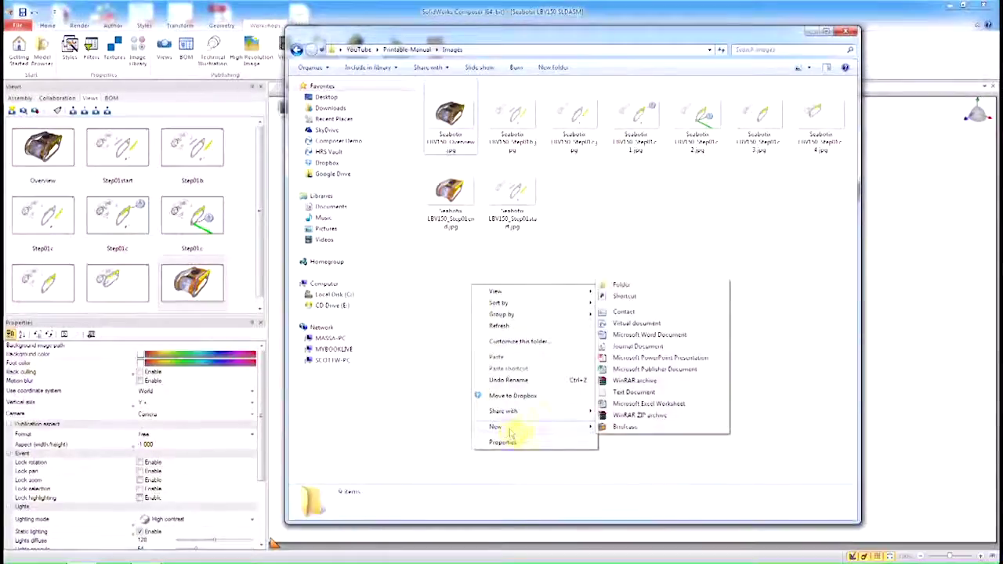
click(634, 335)
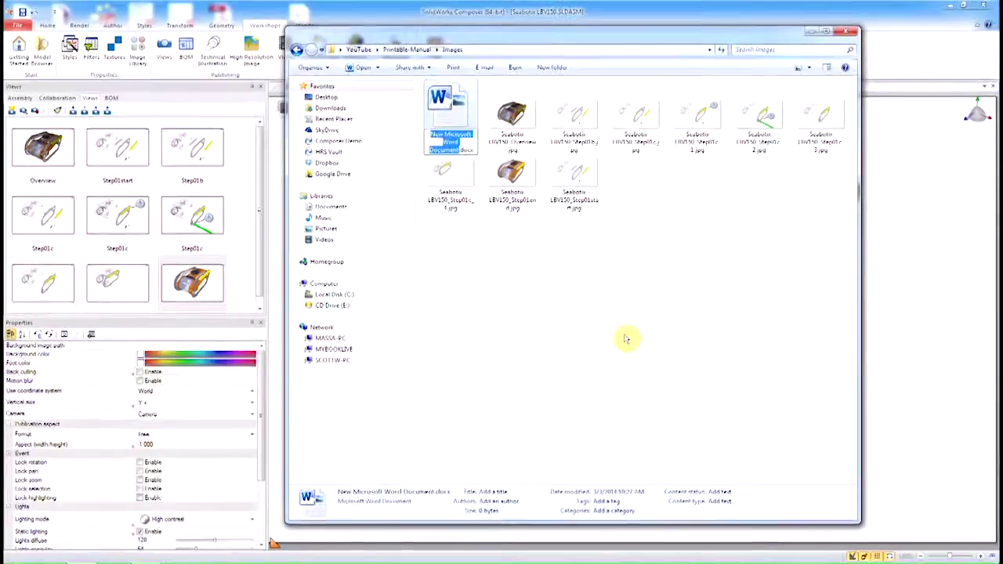
text(Manual)
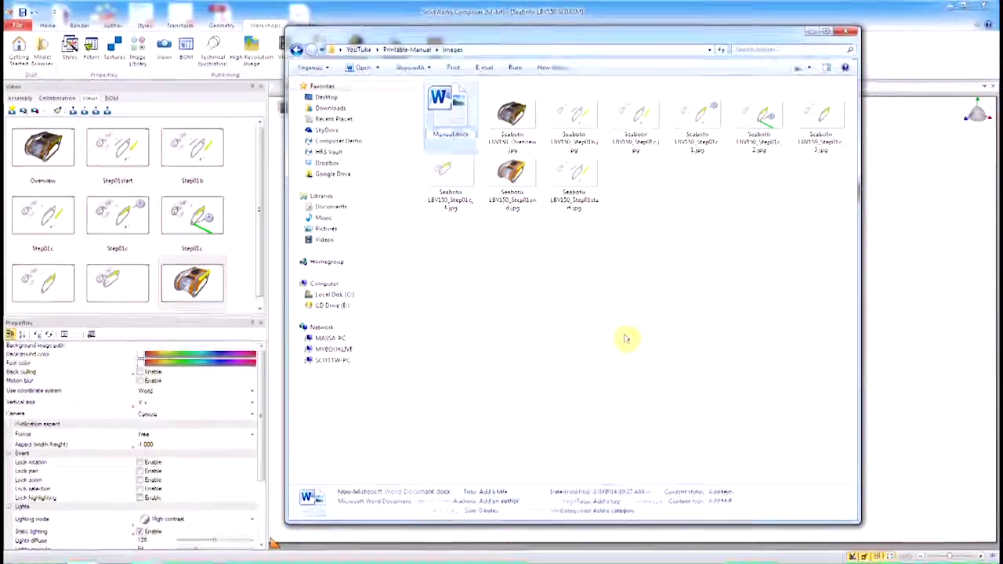
key(Return)
key(Return)
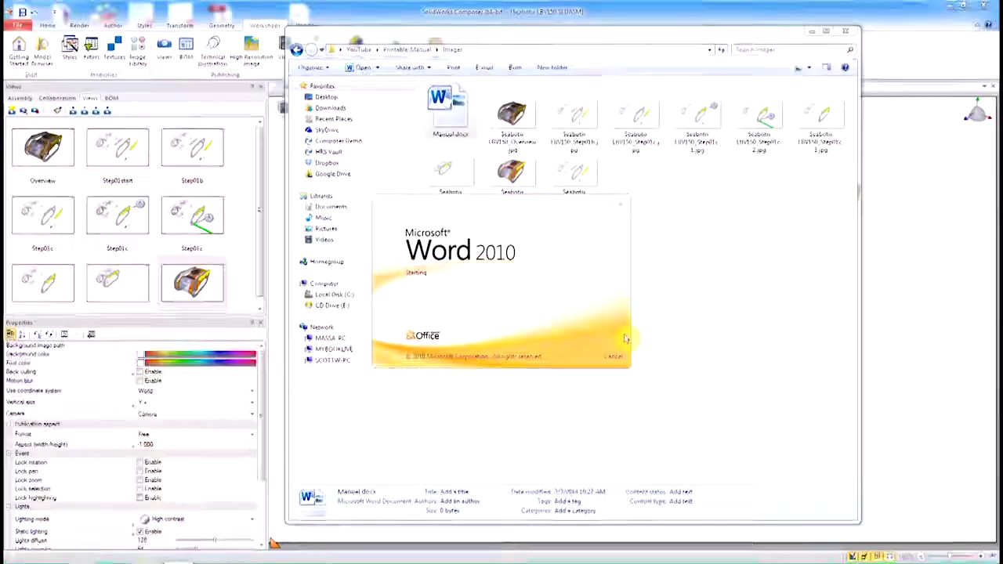
double_click(482, 64)
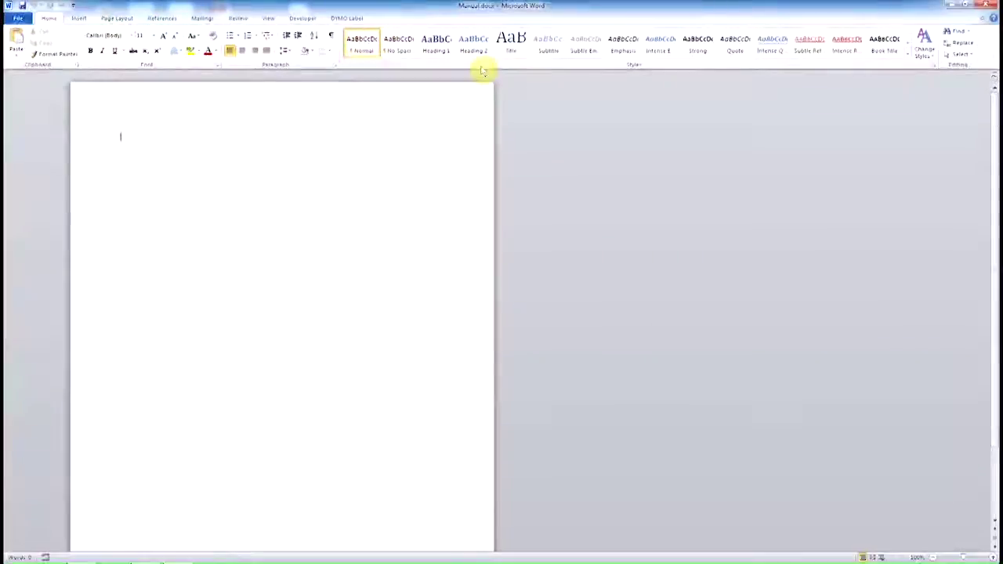
Insert a two-column table into the document and enter the title Manual above it.
click(78, 17)
click(86, 43)
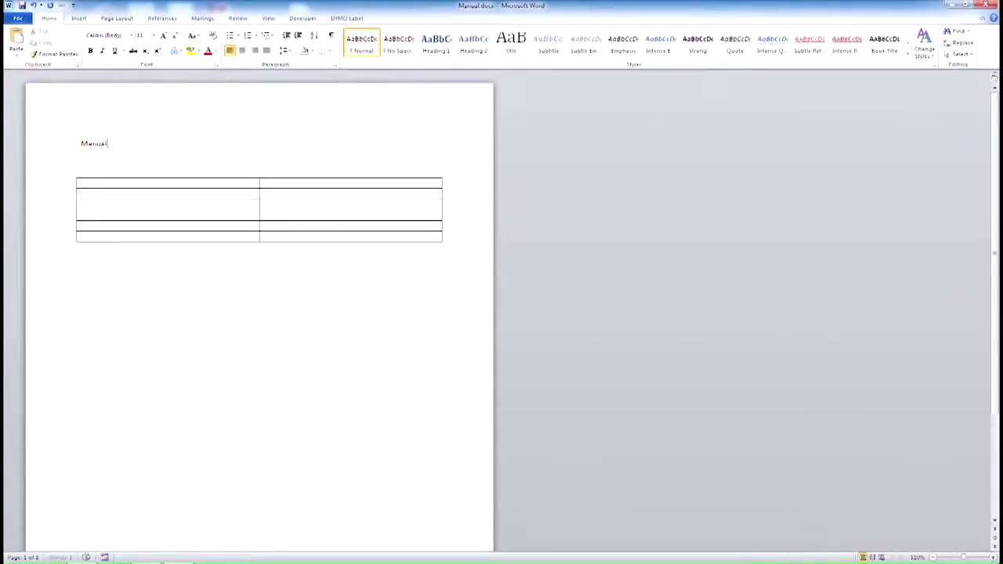
Format the Manual title at font size 24, centered and bold.
double_click(93, 143)
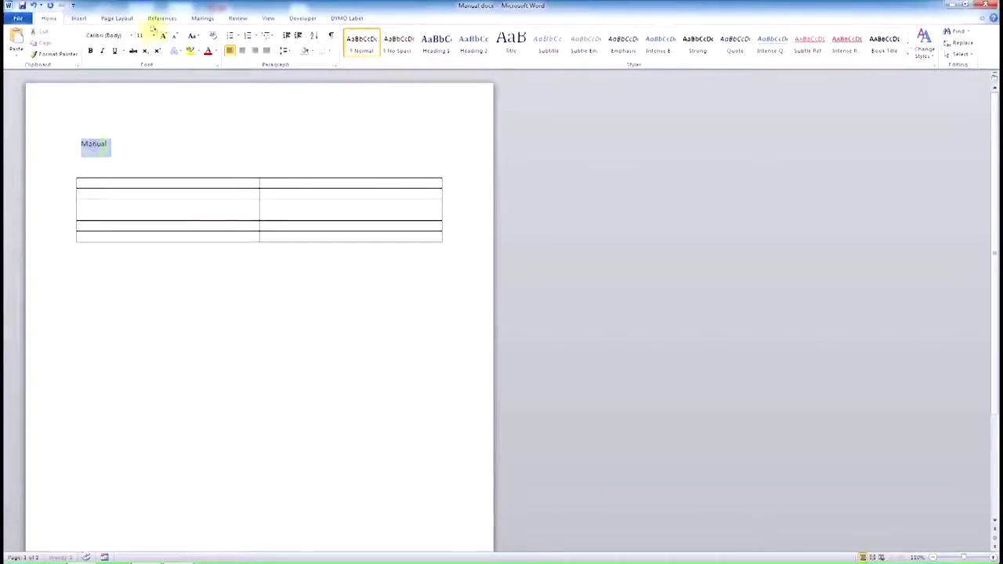
click(142, 136)
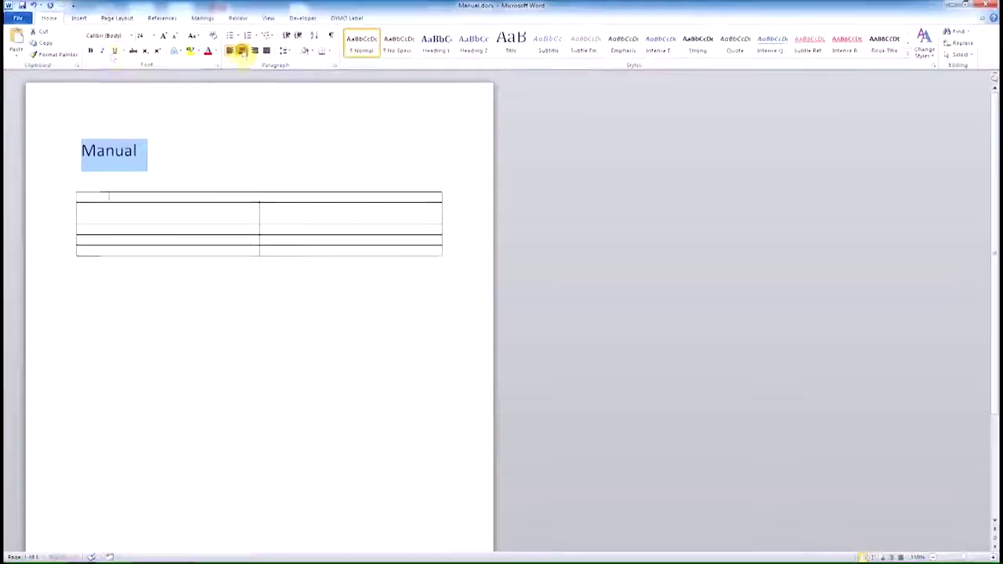
click(242, 51)
key(ctrl+b)
click(331, 150)
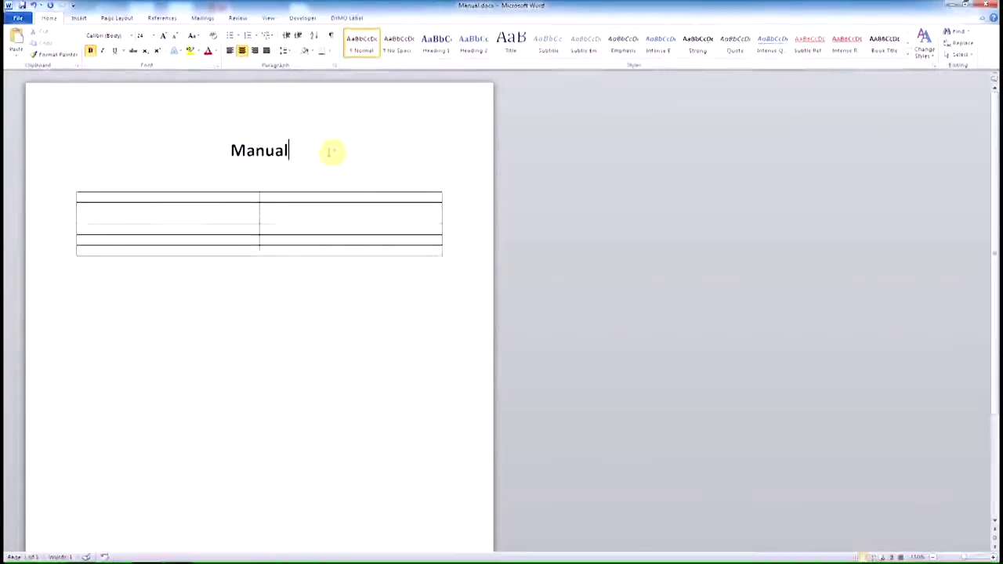
Insert the picture Seabotix LBV150_Overview.jpg below the Manual title using Insert and Link.
key(Down)
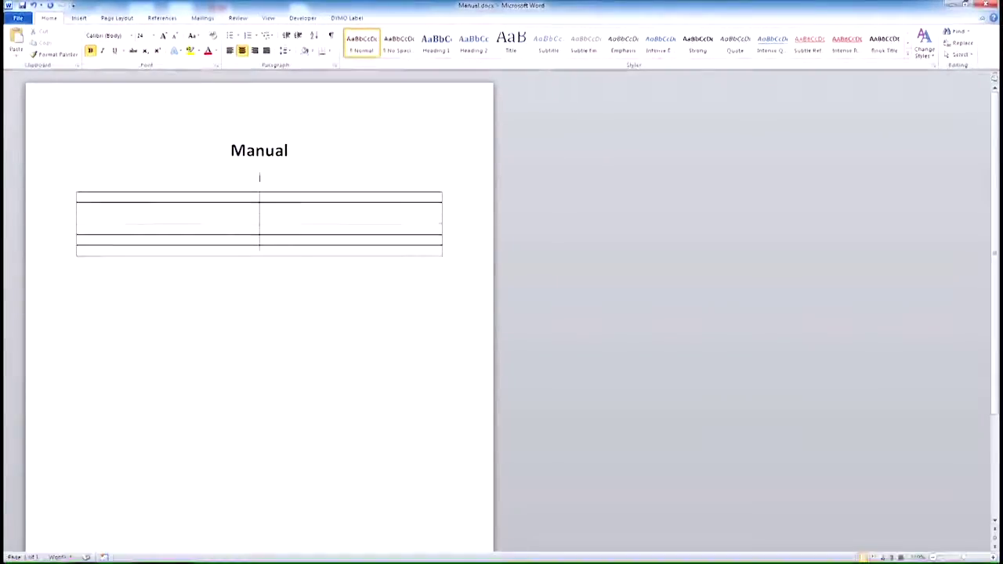
click(79, 17)
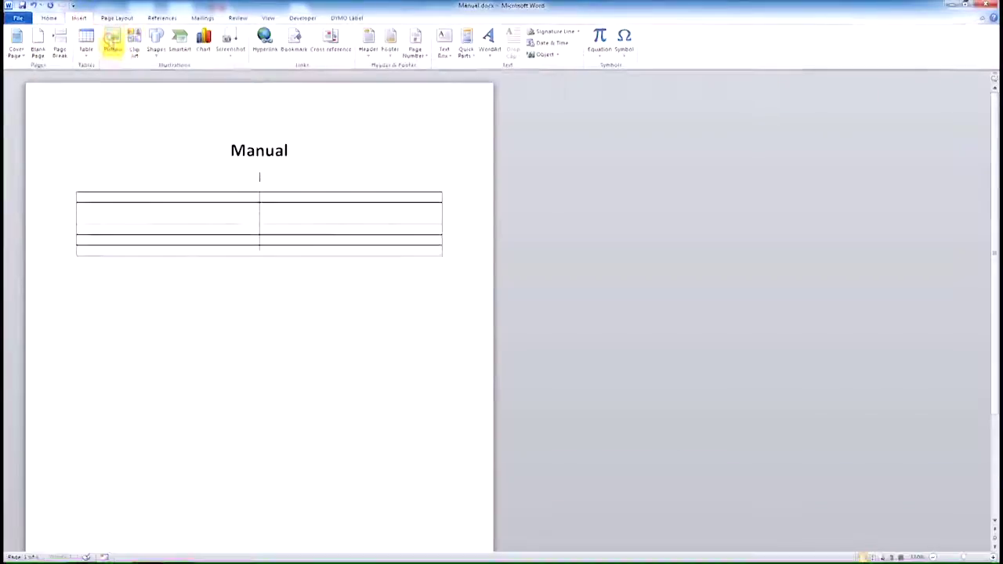
click(112, 43)
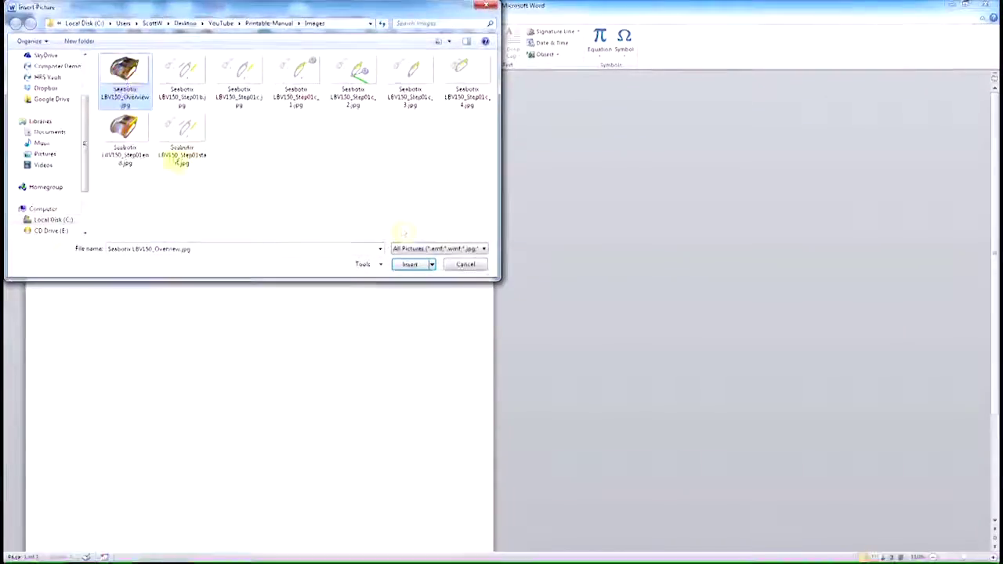
click(432, 264)
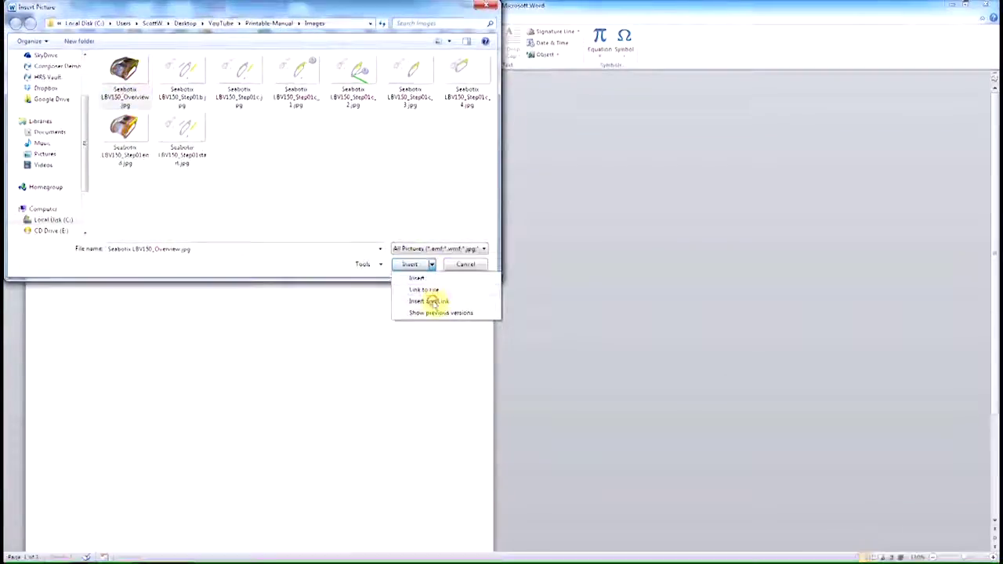
click(433, 303)
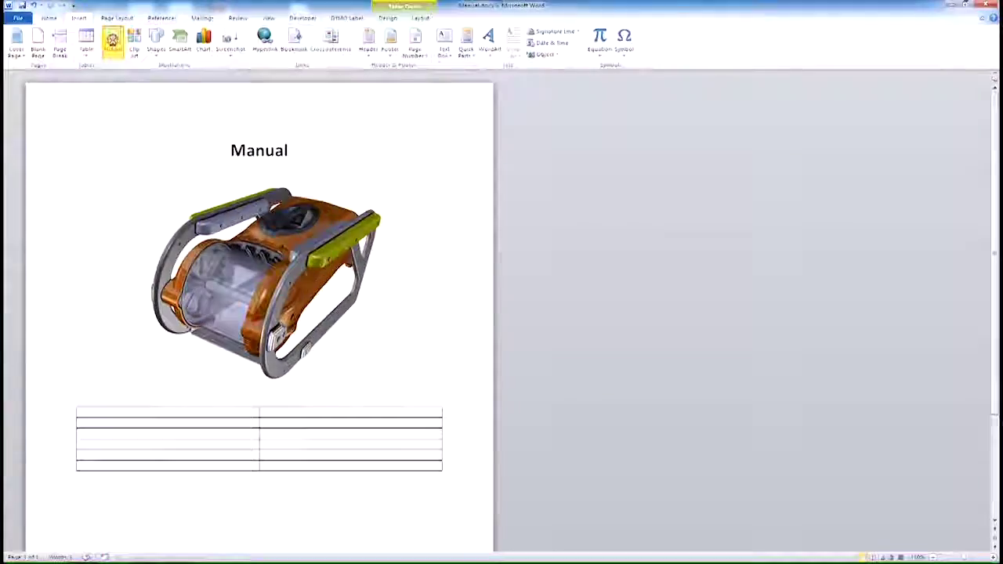
Insert and link Seabotix LBV150_Step01b.jpg in the table's first cell and shrink it proportionally to about 4.5 inches wide.
click(111, 40)
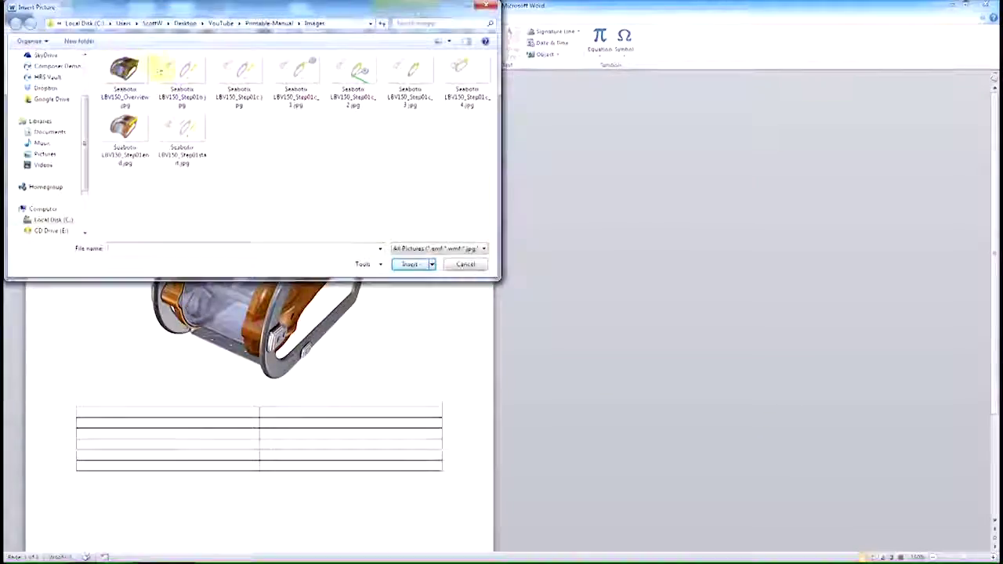
click(176, 71)
click(431, 264)
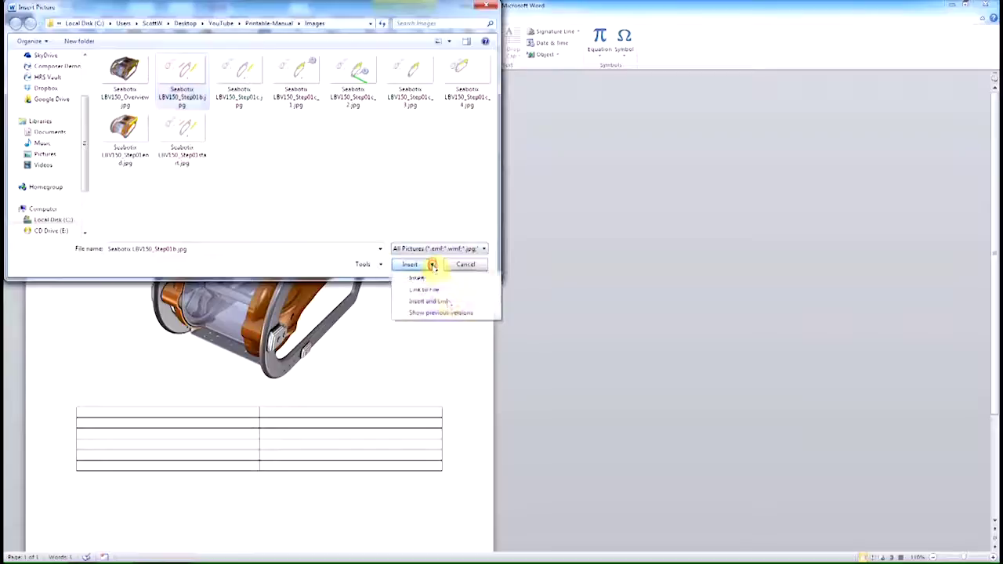
click(430, 302)
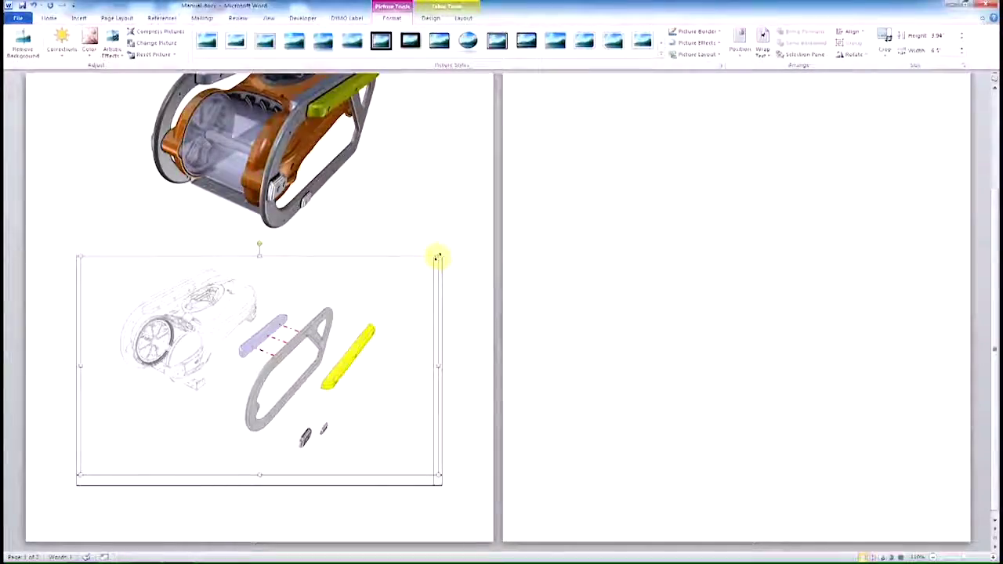
drag(437, 257, 316, 325)
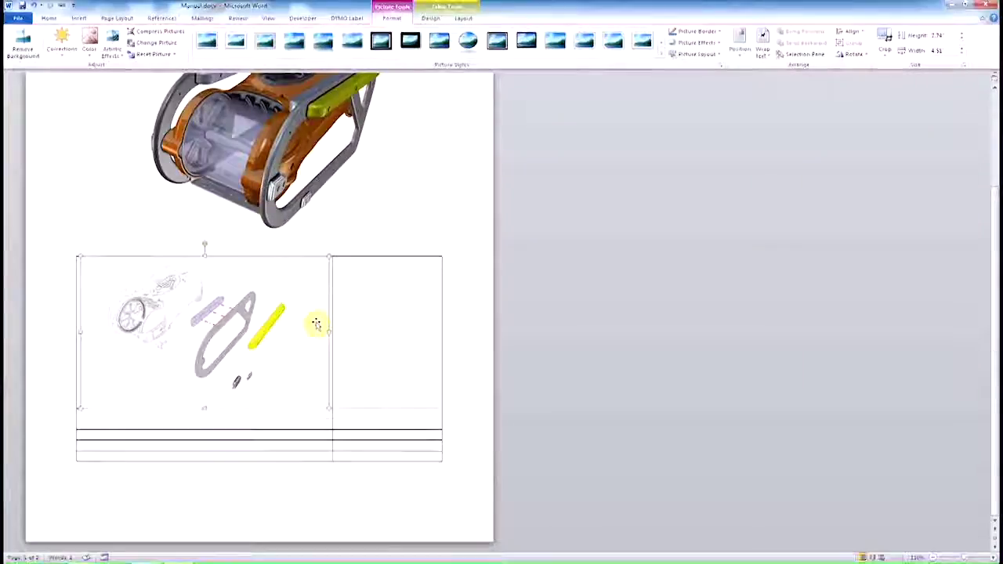
click(279, 415)
Enter "Step 01" and, on a new line, "Isolate left rail assembly" in the cell beside the table's first picture.
scroll(387, 305, down, 5)
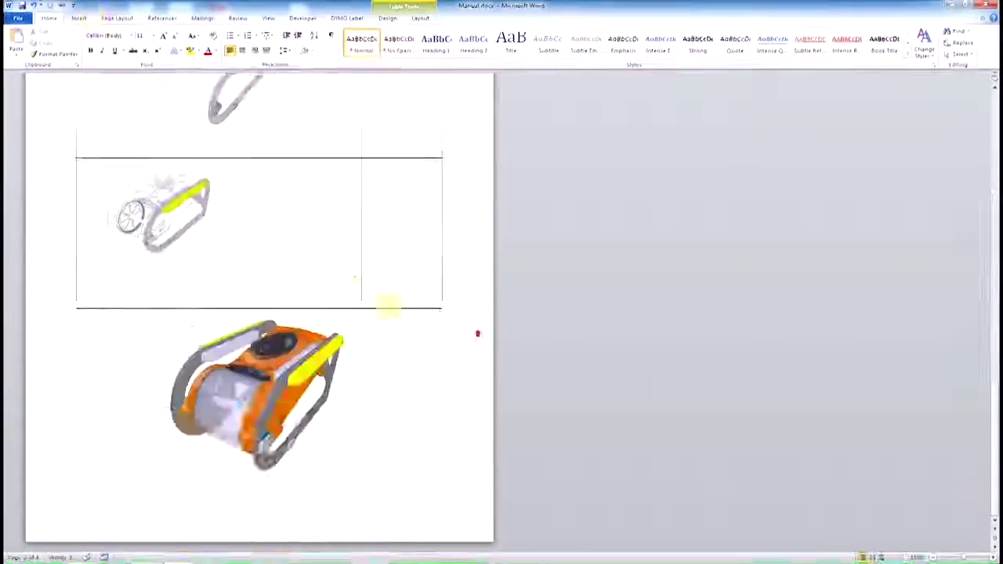
scroll(370, 250, up, 15)
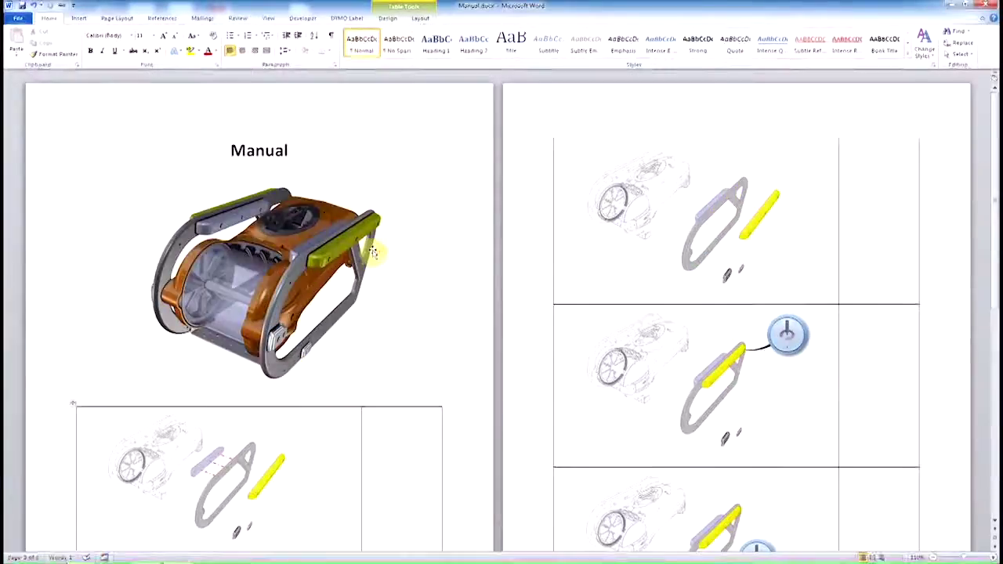
scroll(375, 260, down, 3)
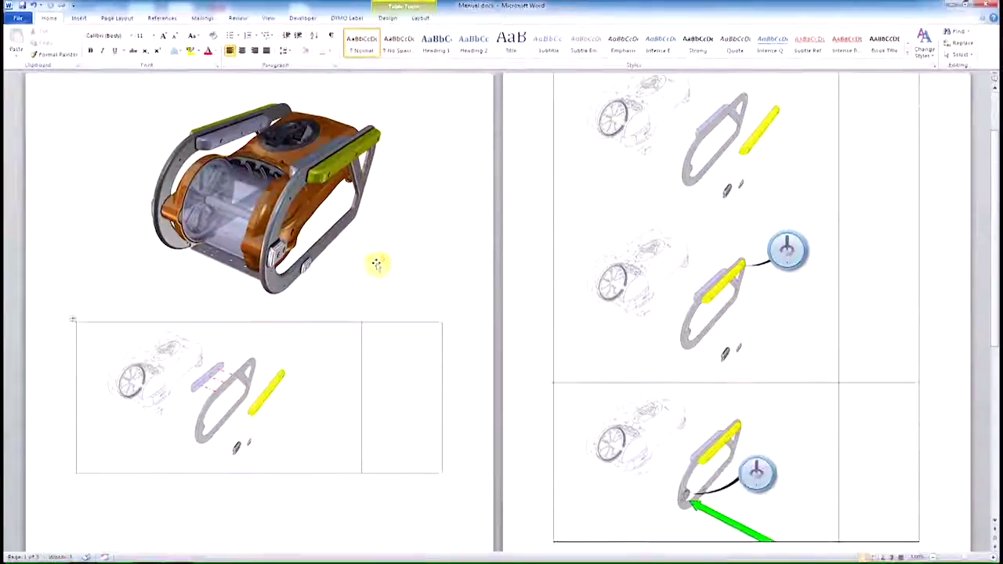
click(412, 437)
text(St)
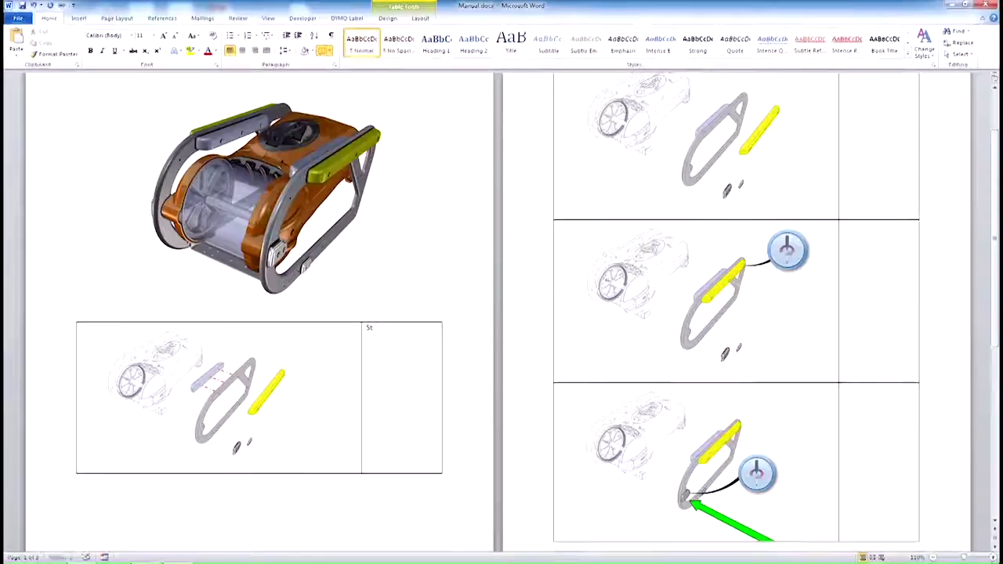
text(ep 01)
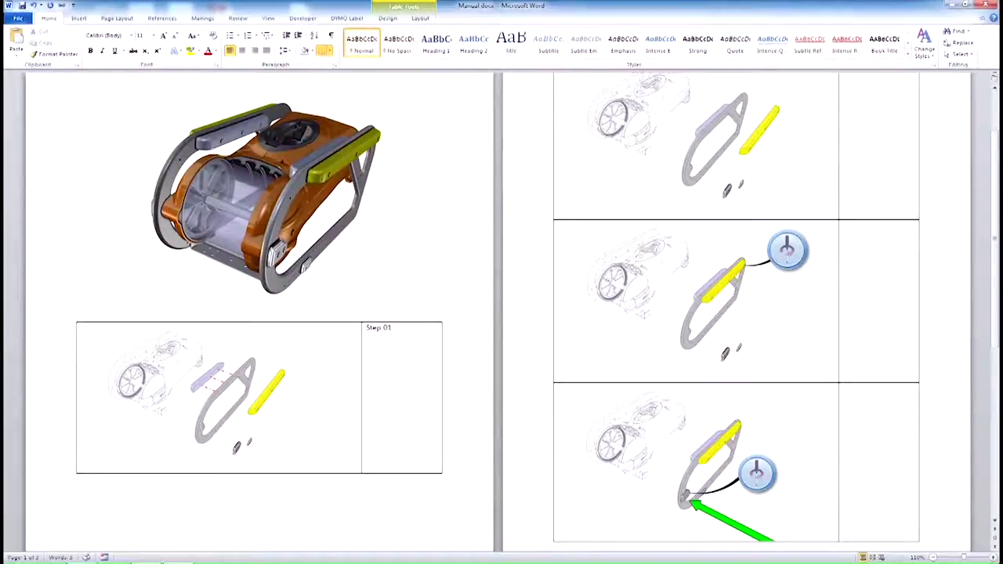
key(Return)
text(Isolate)
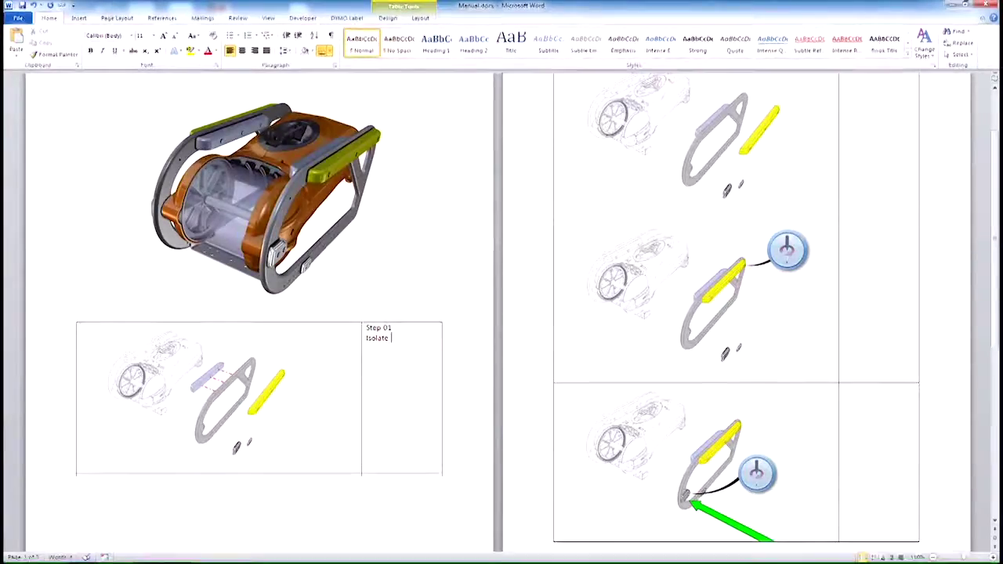
text(lef)
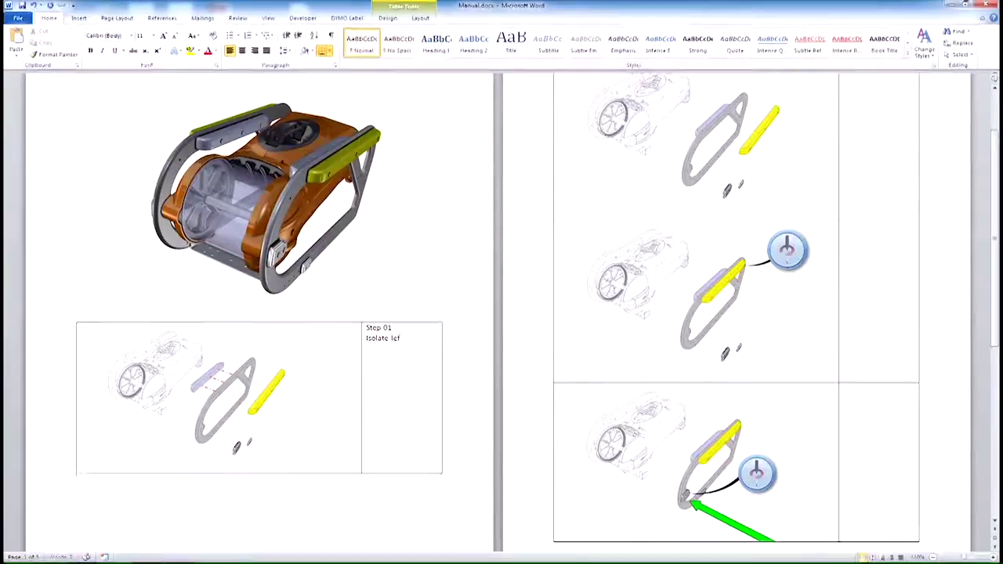
text(t)
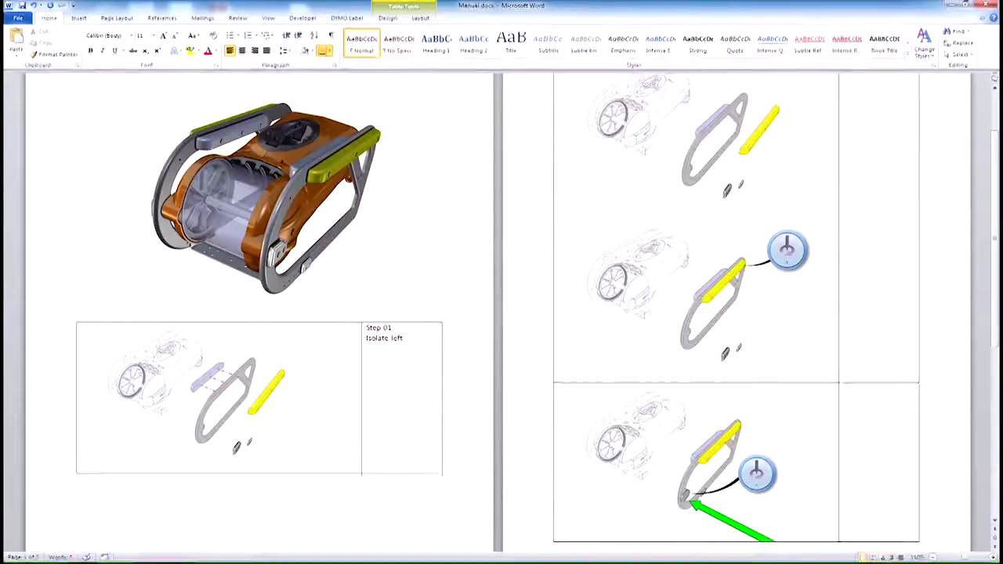
text(ra)
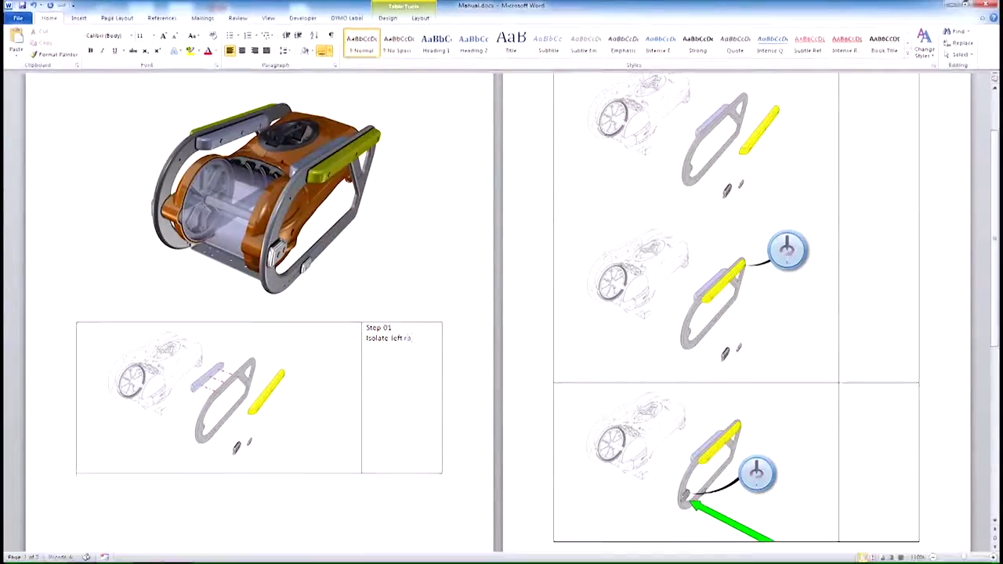
text(il assem)
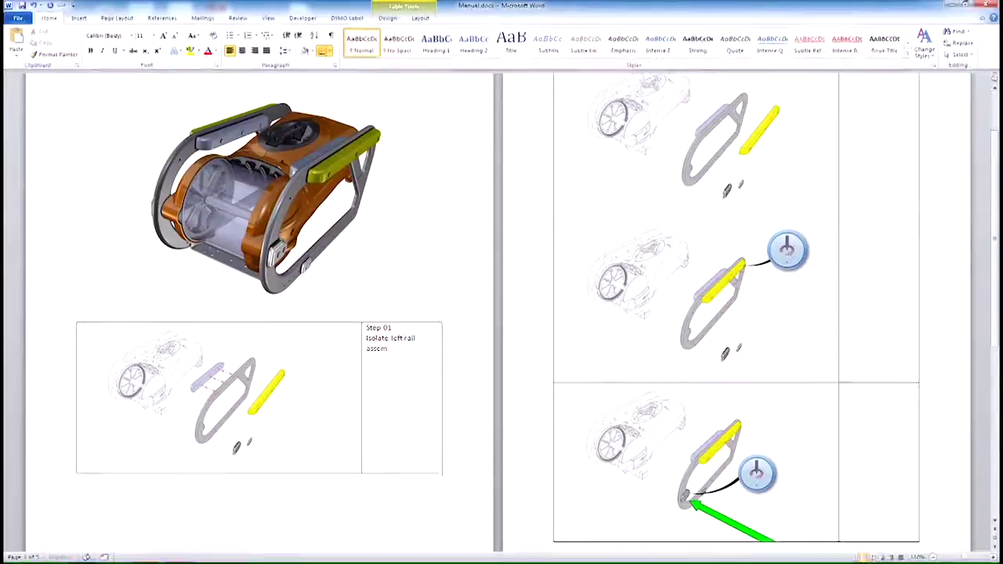
text(bly)
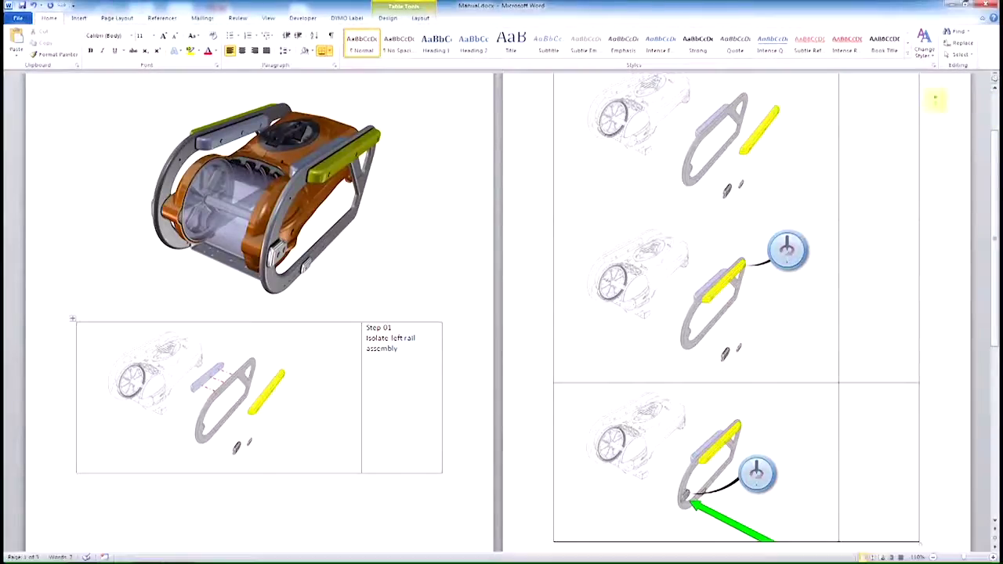
Enter "Step 01b" and, on a new line, "Install r-inside bumpter" in the cell beside the second table picture.
scroll(870, 130, up, 1)
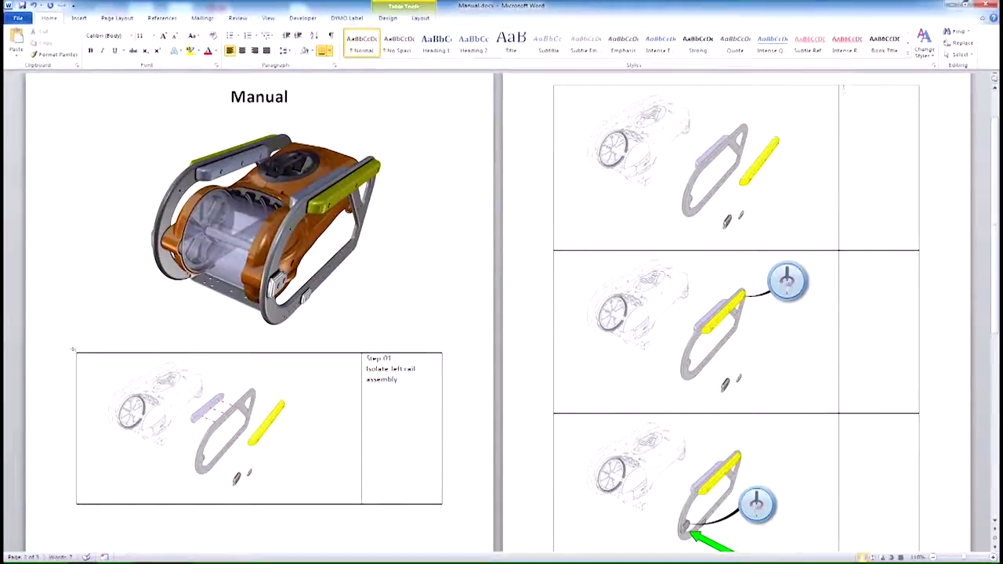
click(843, 90)
text(Step 01)
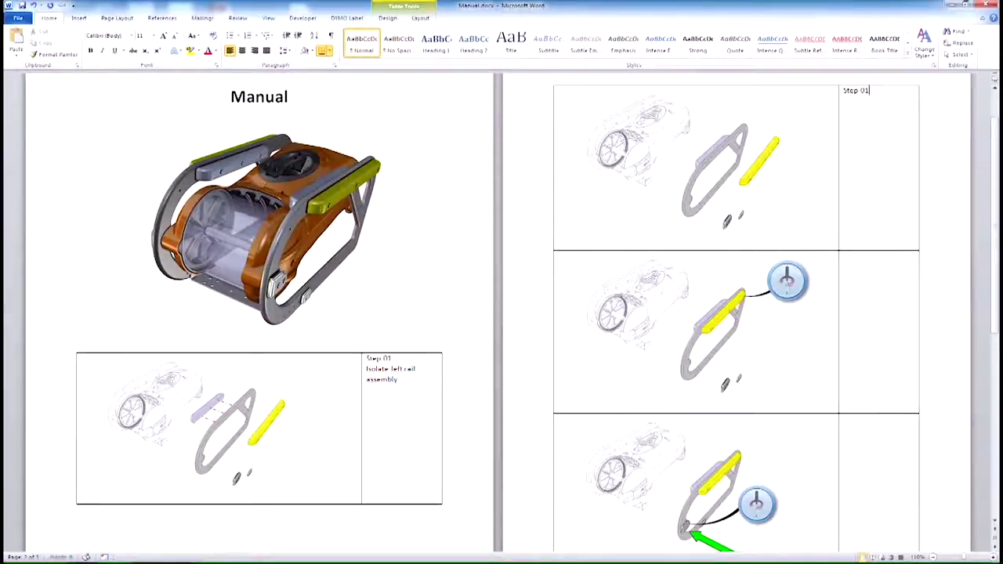
text(b)
key(Return)
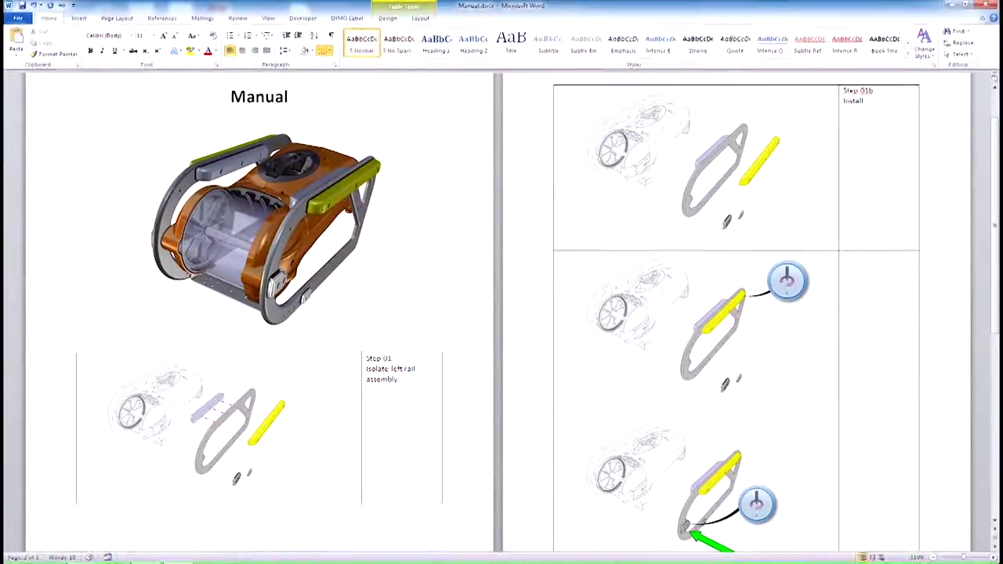
text(in)
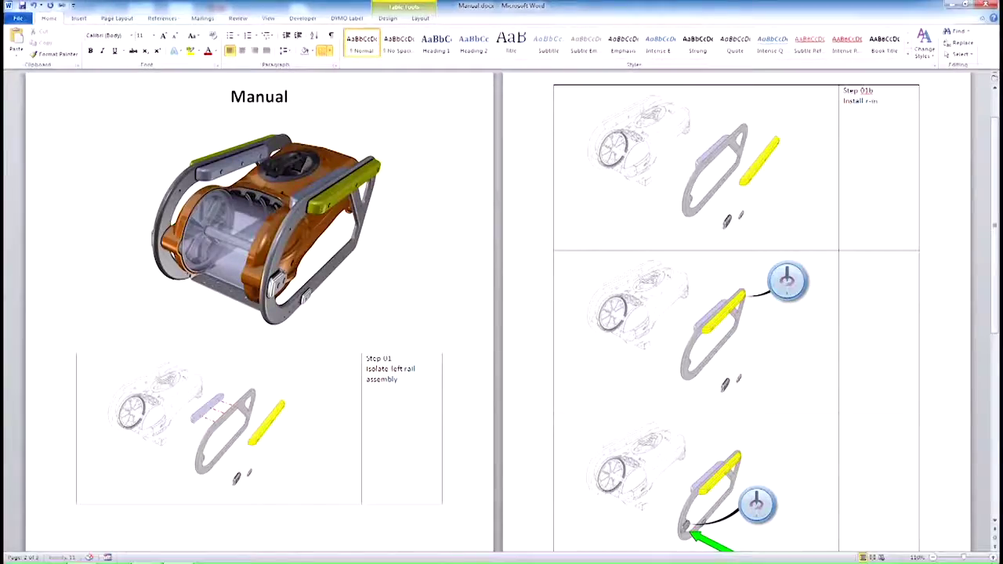
text(siide bumper)
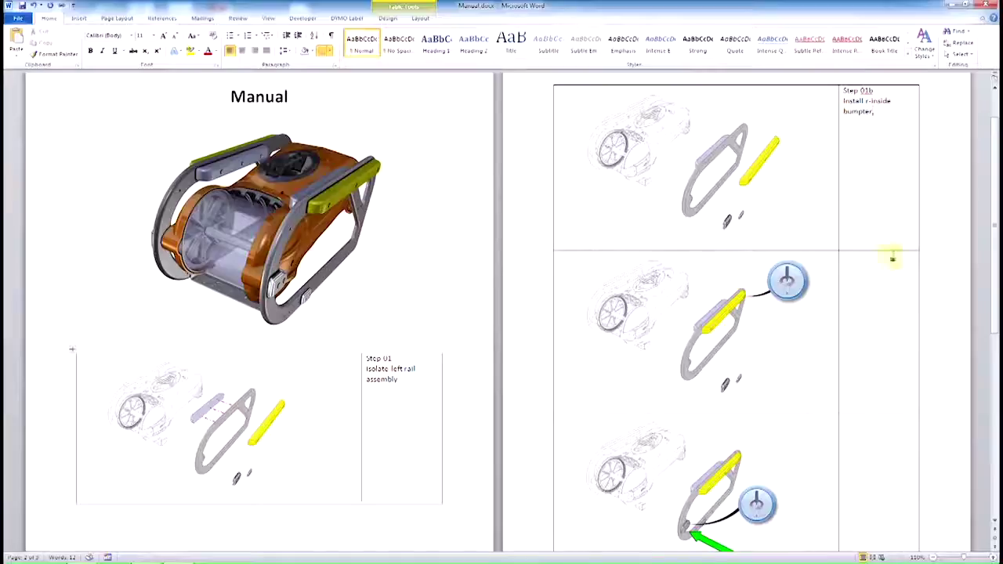
Enter the label "Step 02" in the cell beside the third table picture.
click(889, 342)
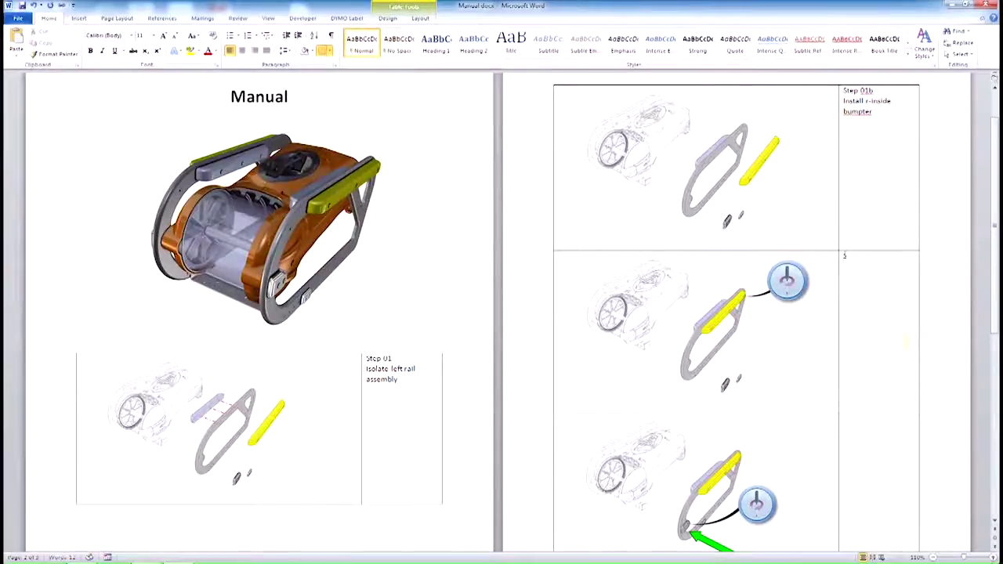
text(Step)
text( 01)
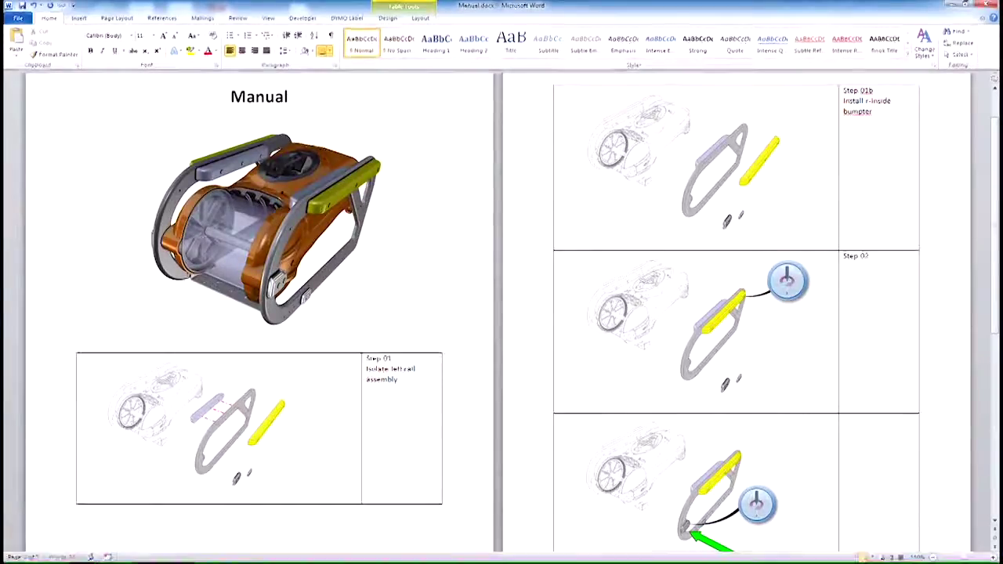